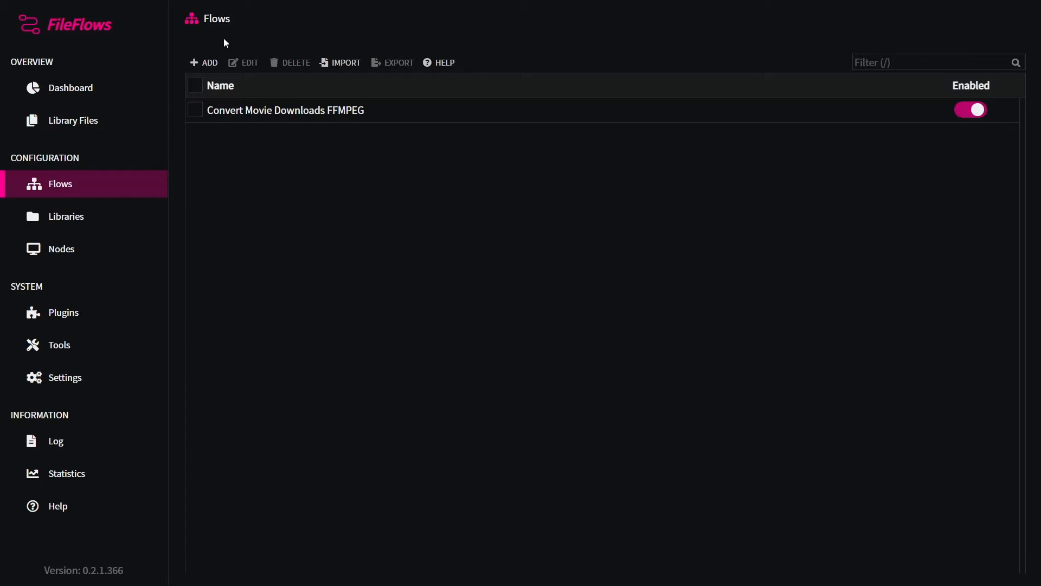
Step: Create a new flow named ffmpeg based on the Blank Video Template
click(209, 63)
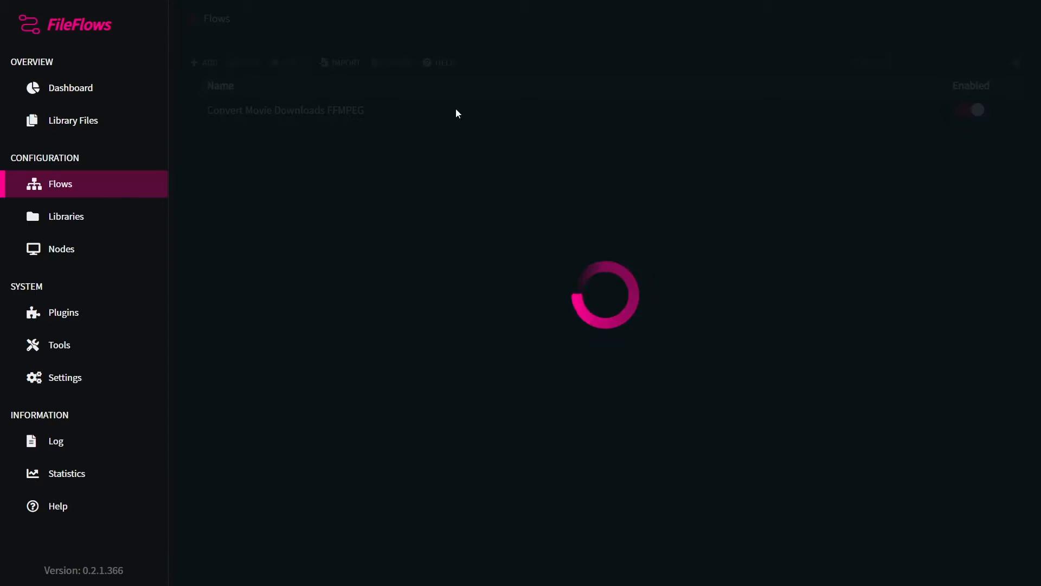
click(842, 107)
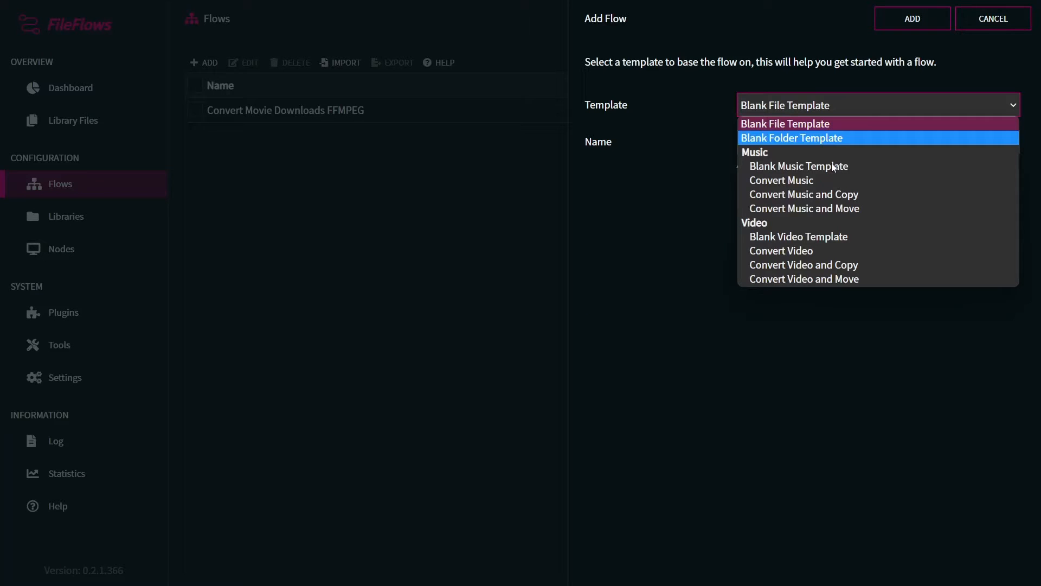
click(802, 236)
click(778, 145)
text(ffmpeg)
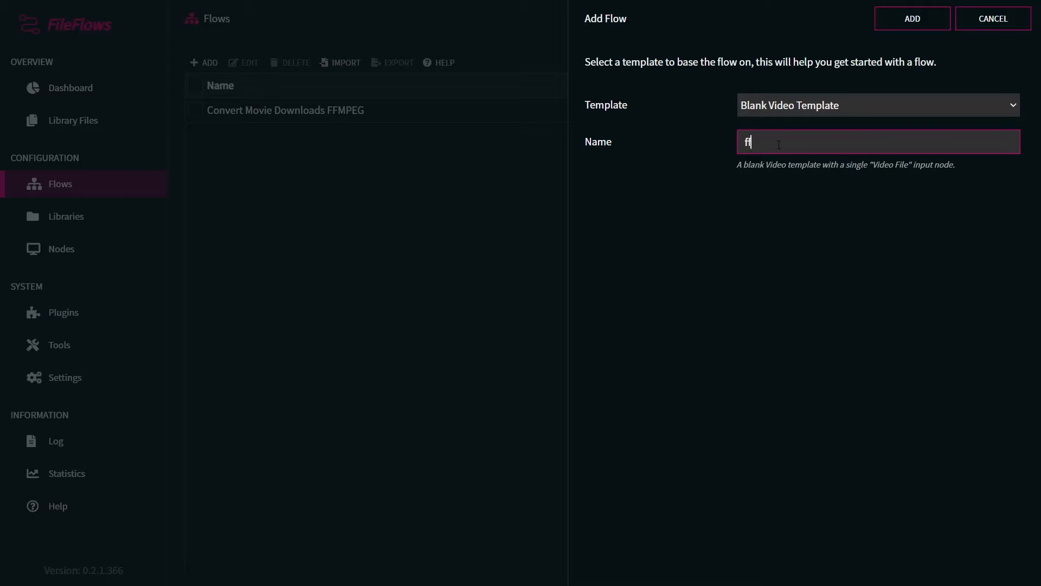
click(910, 25)
Step: Browse the node list to find the FFMPEG Builder nodes
drag(522, 109, 288, 113)
scroll(943, 271, down, 15)
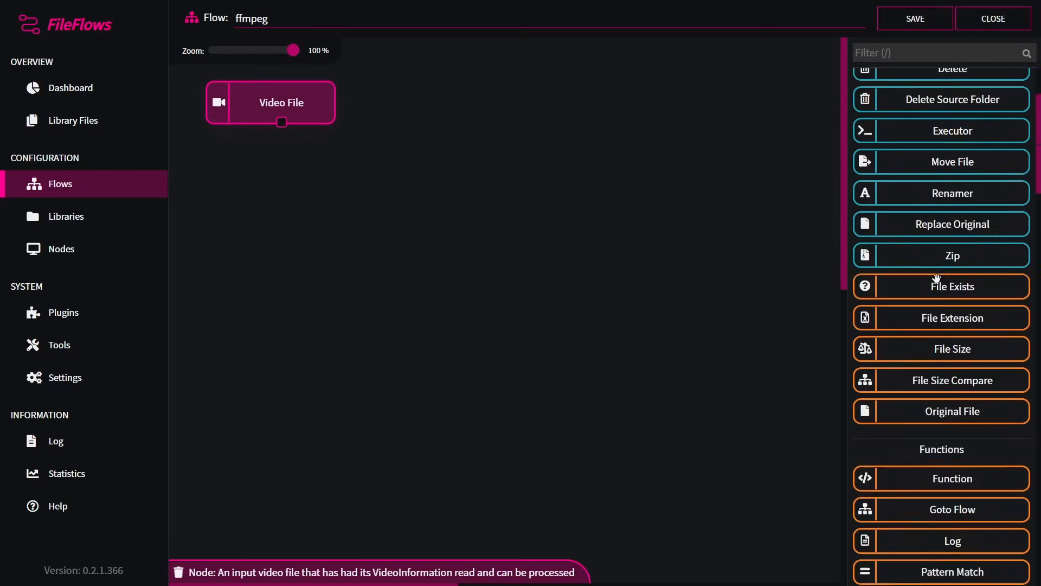
scroll(959, 290, down, 9)
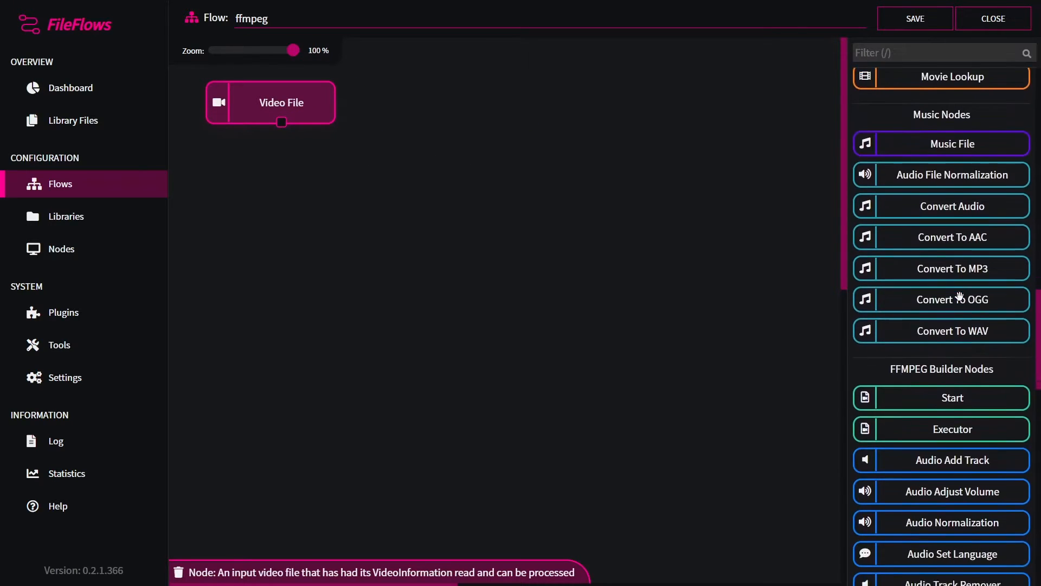
scroll(911, 141, up, 2)
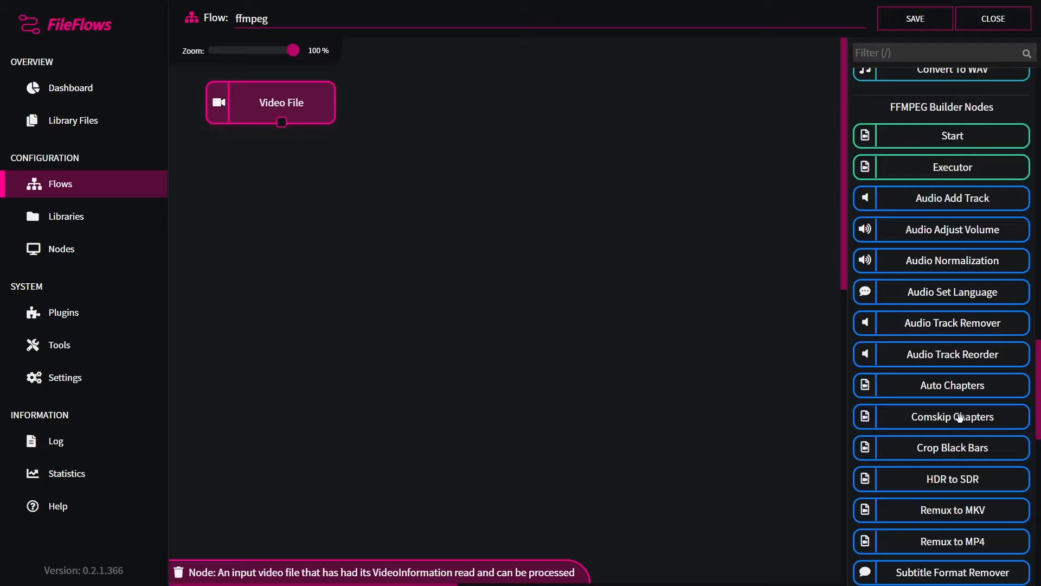
scroll(958, 433, down, 1)
scroll(961, 442, down, 1)
scroll(959, 445, up, 2)
scroll(922, 466, down, 1)
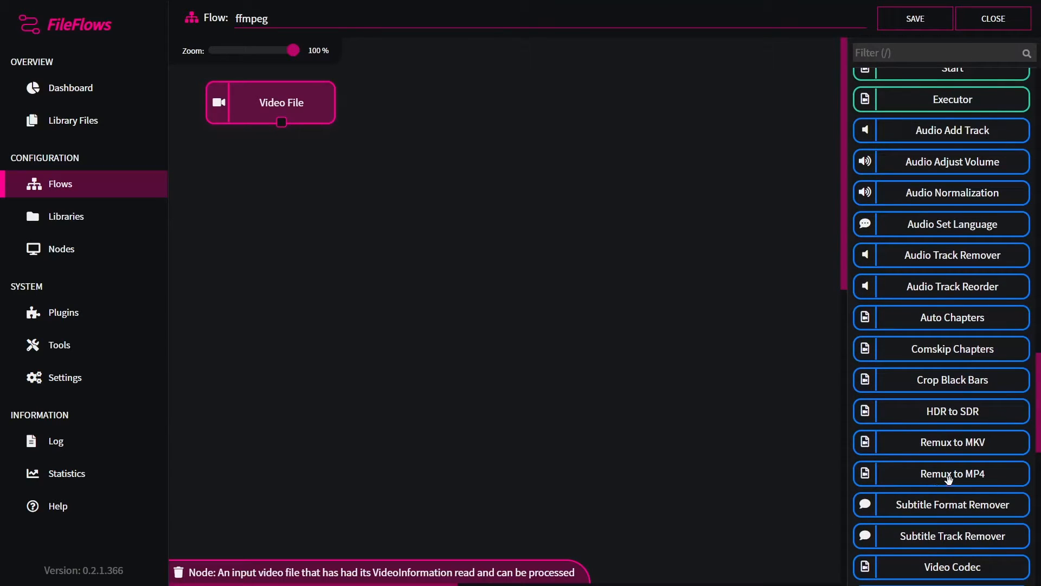
scroll(947, 483, up, 2)
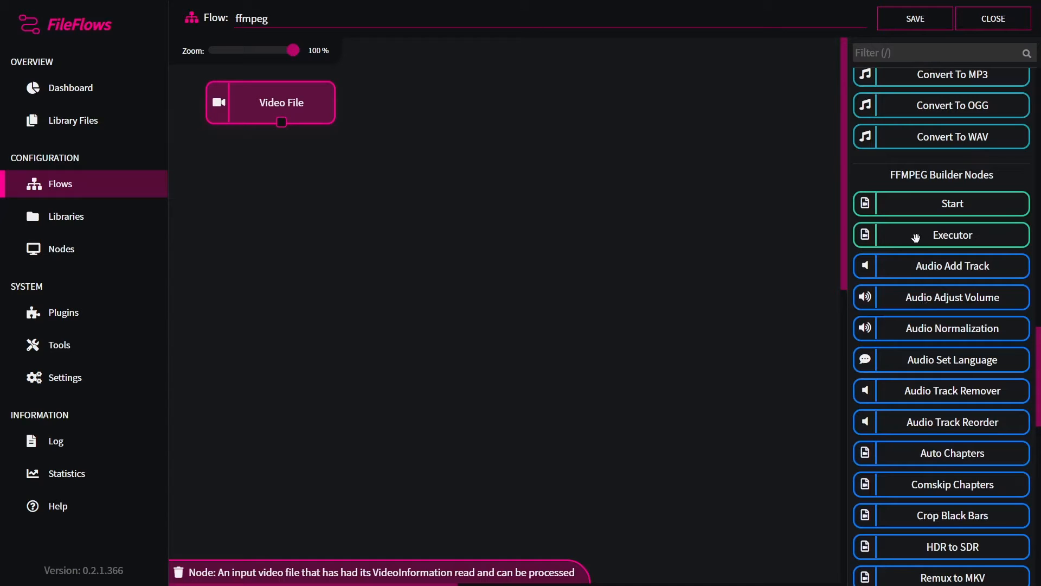
scroll(961, 347, down, 1)
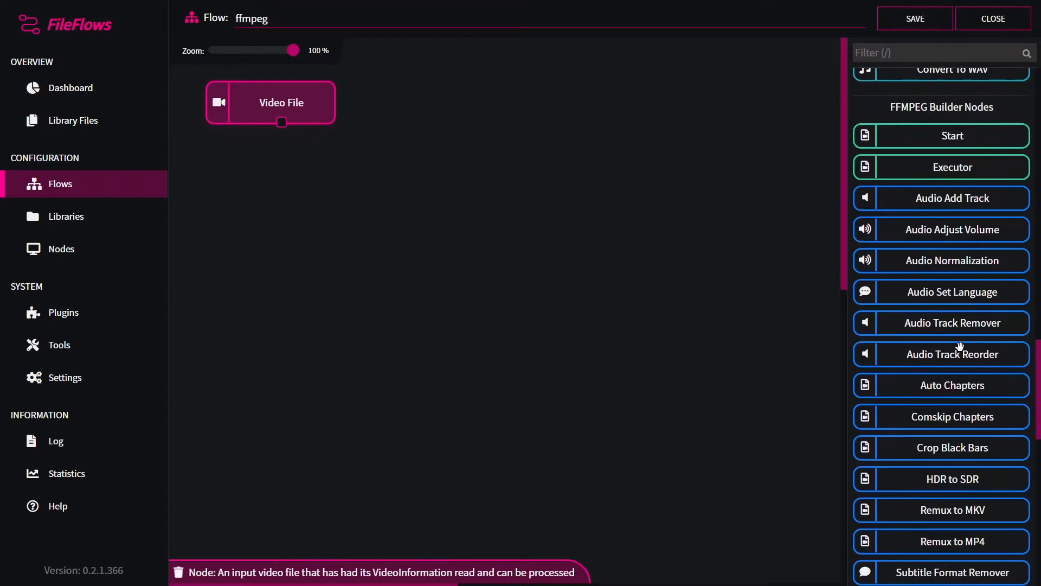
scroll(893, 336, up, 1)
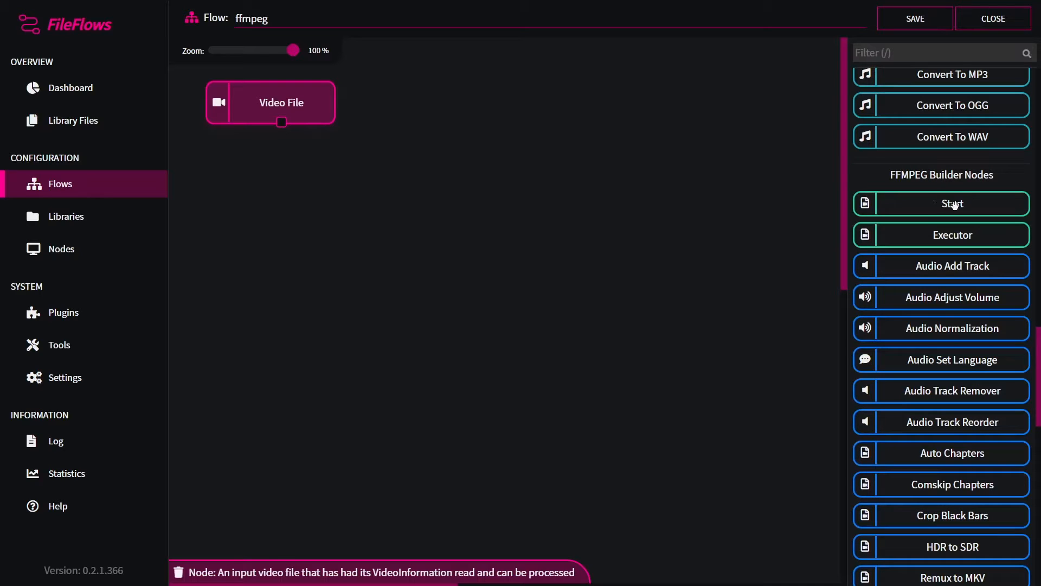
Step: Add an FFMPEG Builder Start node below Video File and connect Video File's output to it
drag(947, 204, 324, 221)
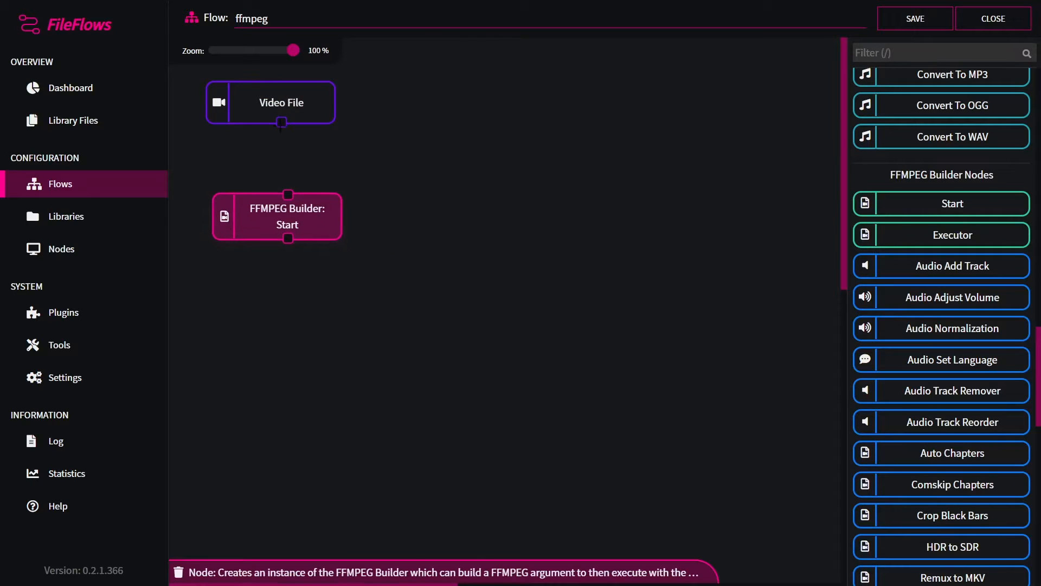
drag(281, 124, 311, 196)
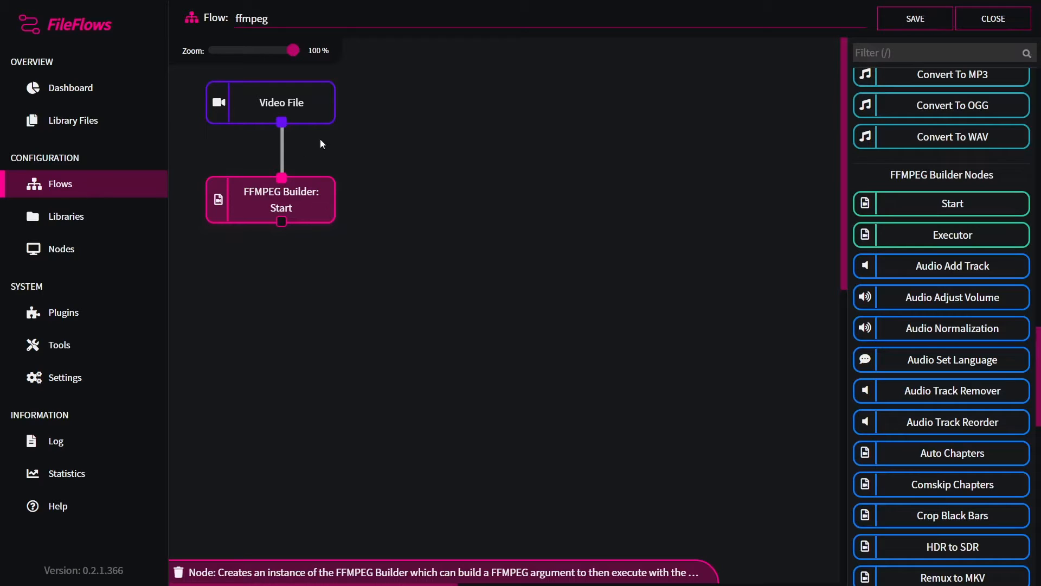
click(257, 107)
click(292, 195)
Step: Add a Remux to MKV node below the Start node and connect Start's output to it
scroll(925, 378, down, 1)
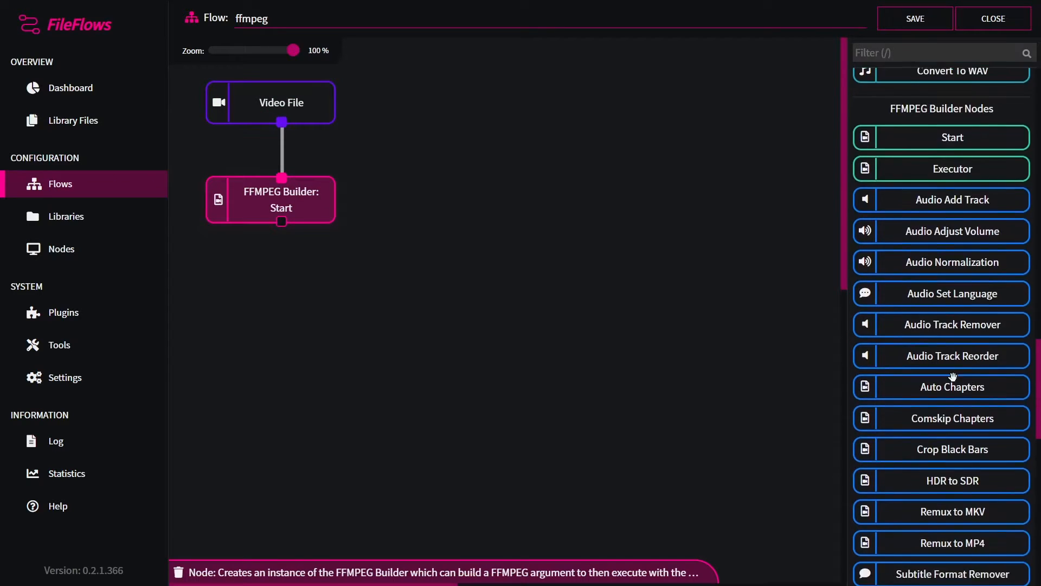
scroll(944, 369, up, 1)
scroll(949, 369, down, 1)
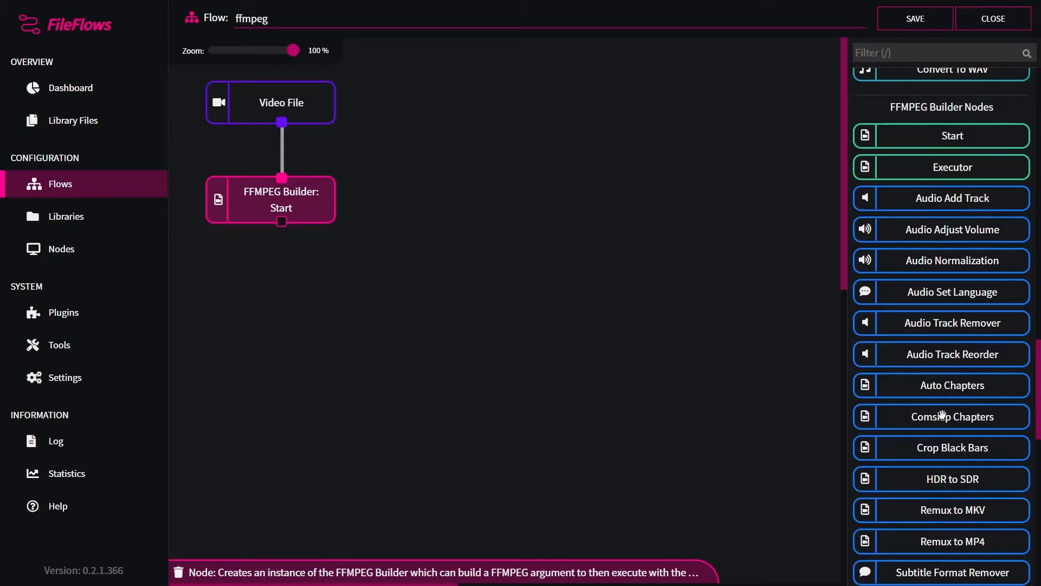
scroll(941, 415, down, 1)
drag(976, 440, 302, 289)
click(302, 295)
drag(281, 228, 289, 279)
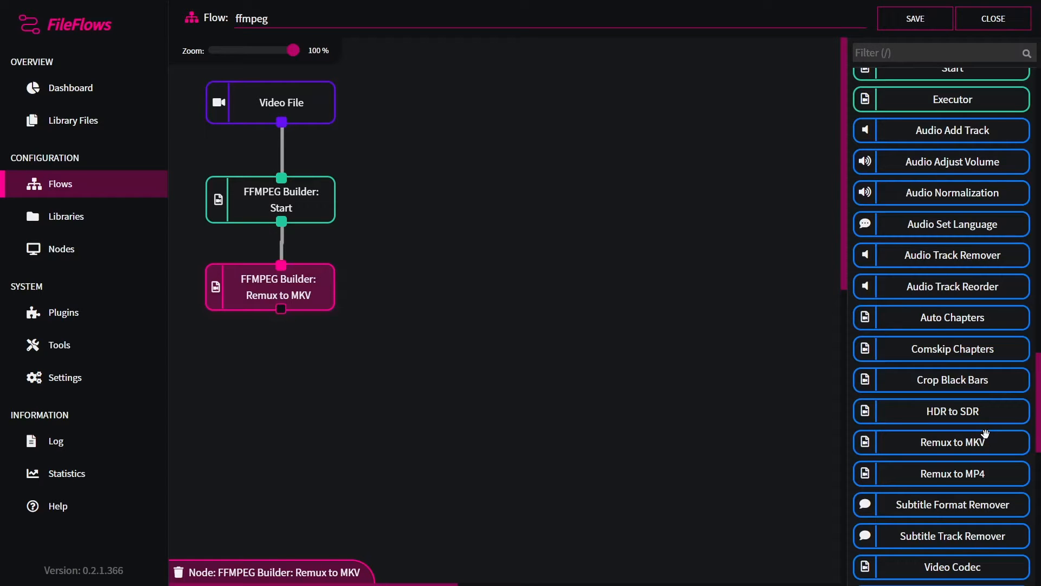
Step: Add a Video Codec node with codec hevc and name it hevc
scroll(985, 434, down, 3)
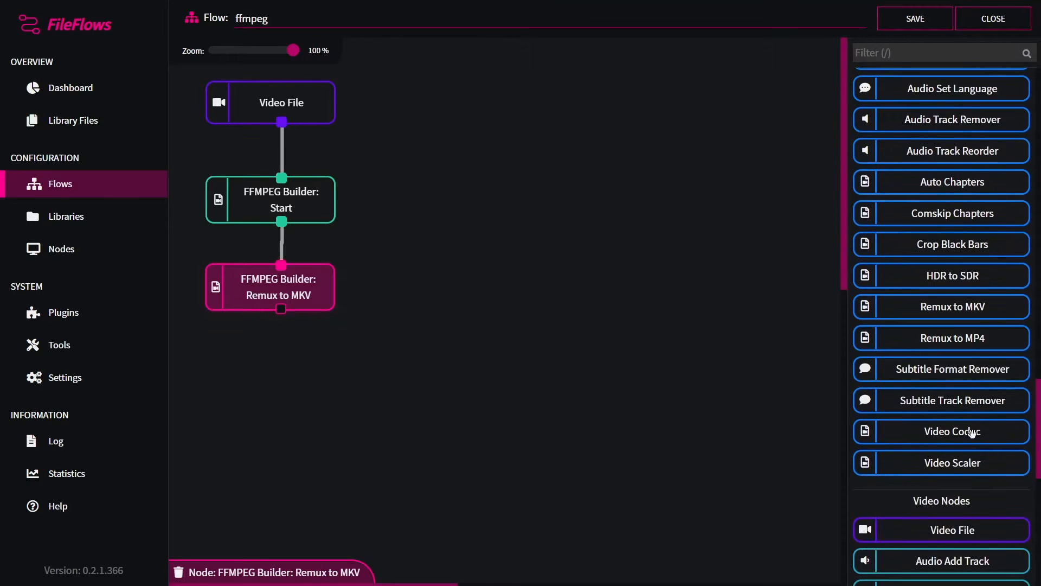
drag(971, 432, 375, 398)
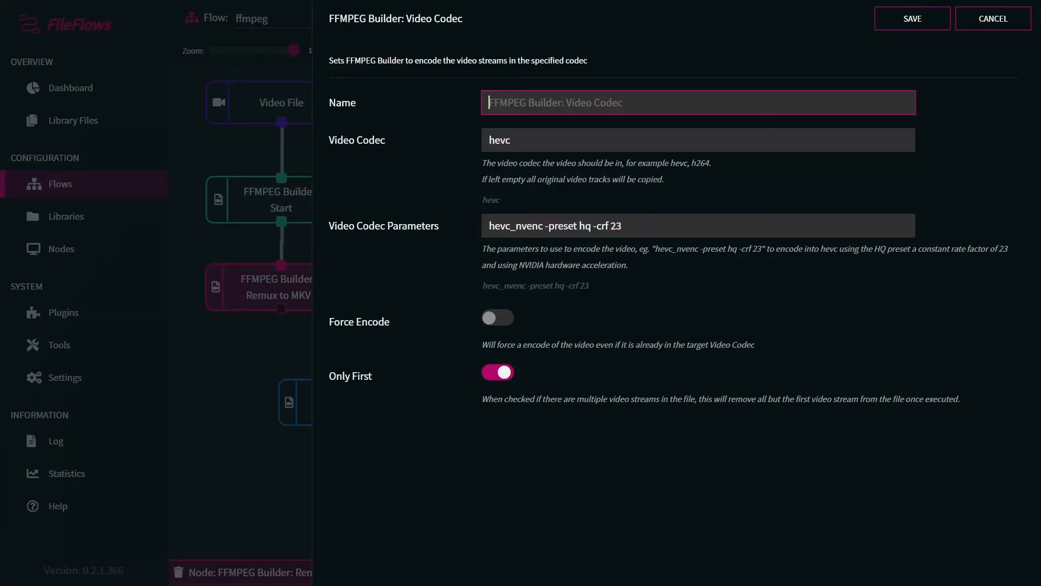
click(526, 132)
click(530, 103)
text(hevc)
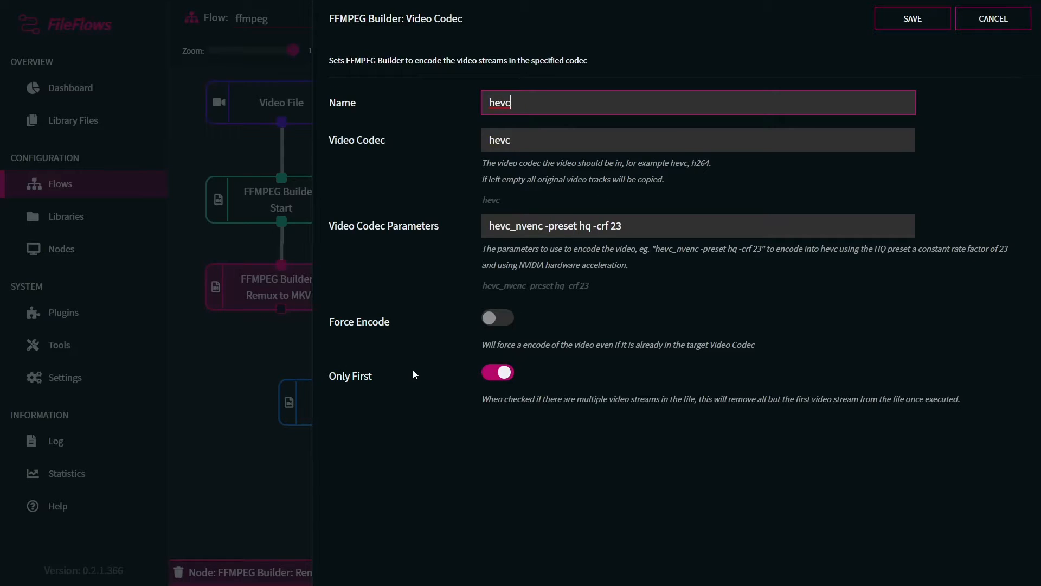
double_click(344, 383)
click(381, 381)
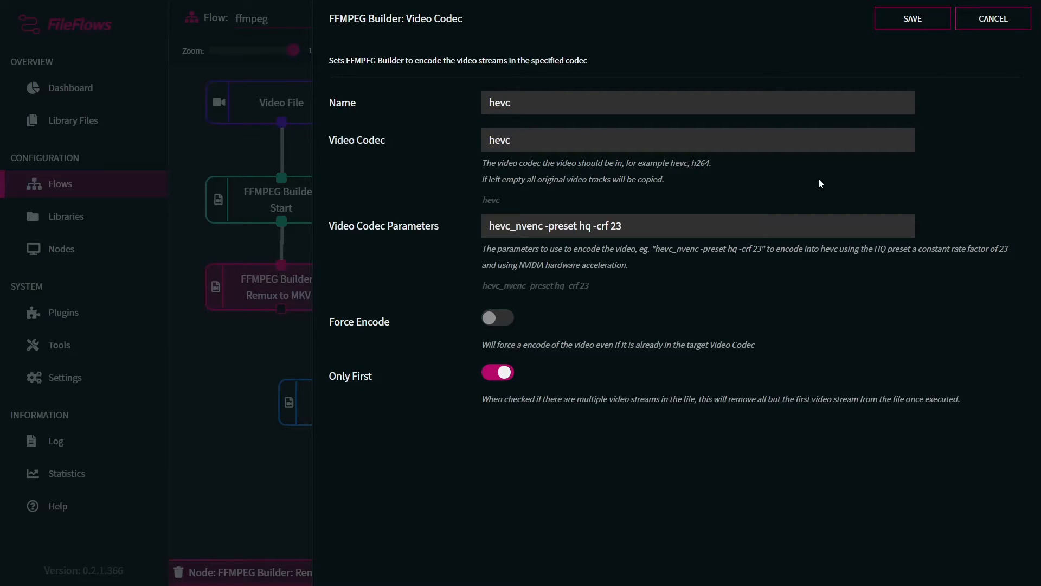
click(914, 23)
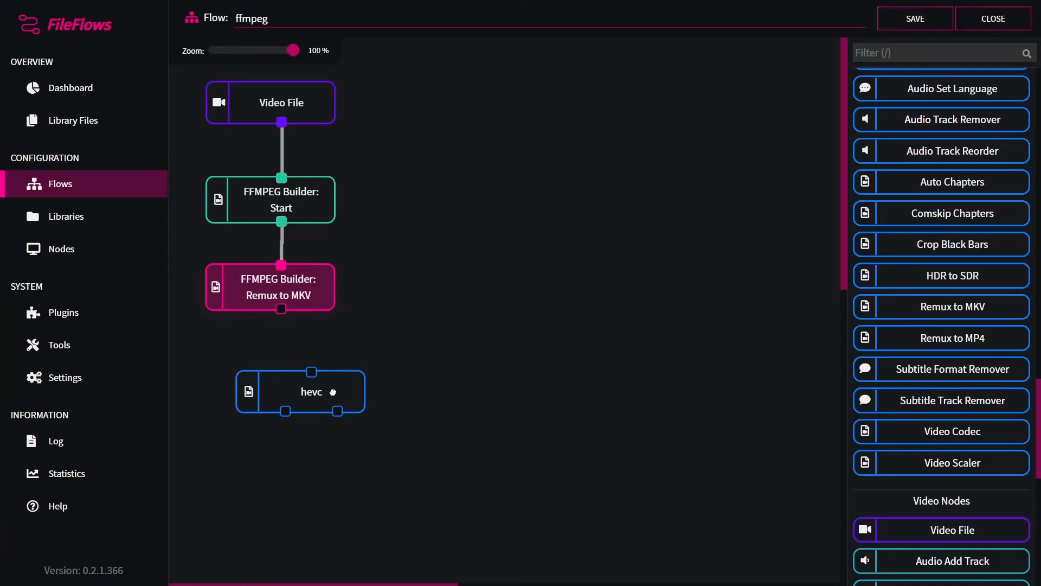
Step: Connect the Remux to MKV node's output to the hevc node
click(282, 379)
drag(279, 312, 280, 356)
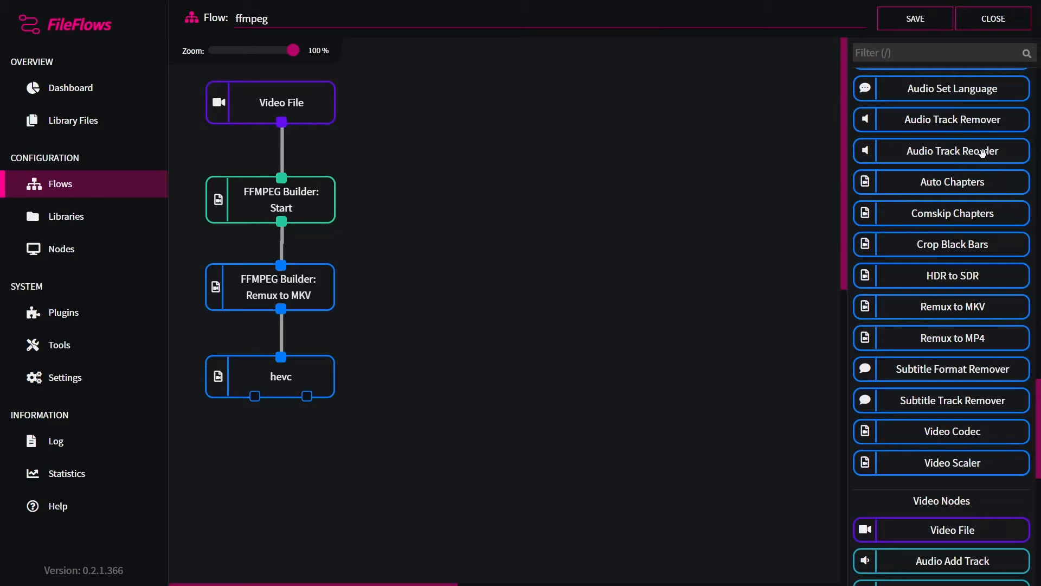
Step: Add an Audio Track Remover node with Remove All enabled and name it remove all audio
drag(949, 120, 461, 412)
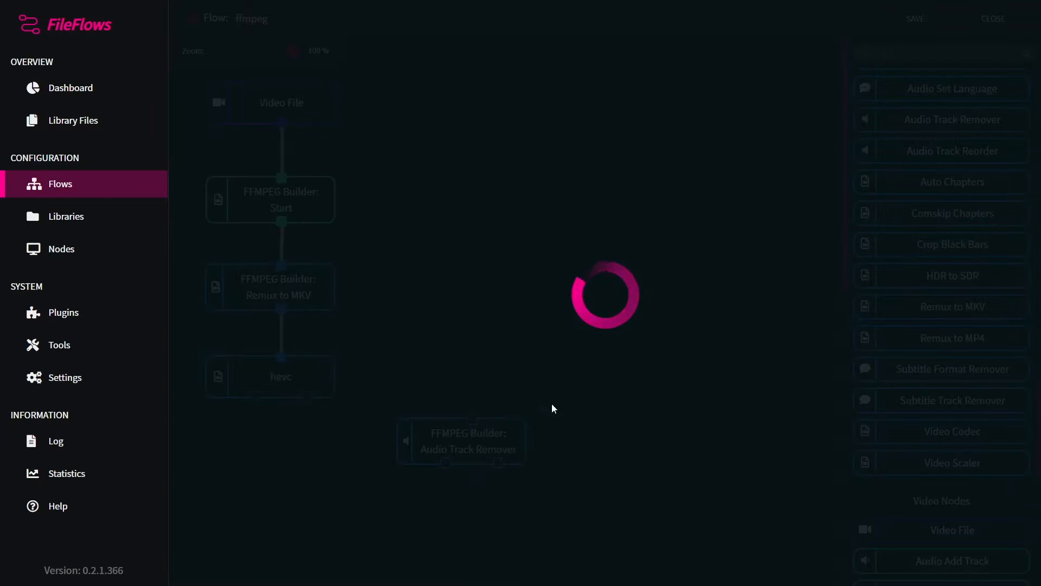
click(496, 161)
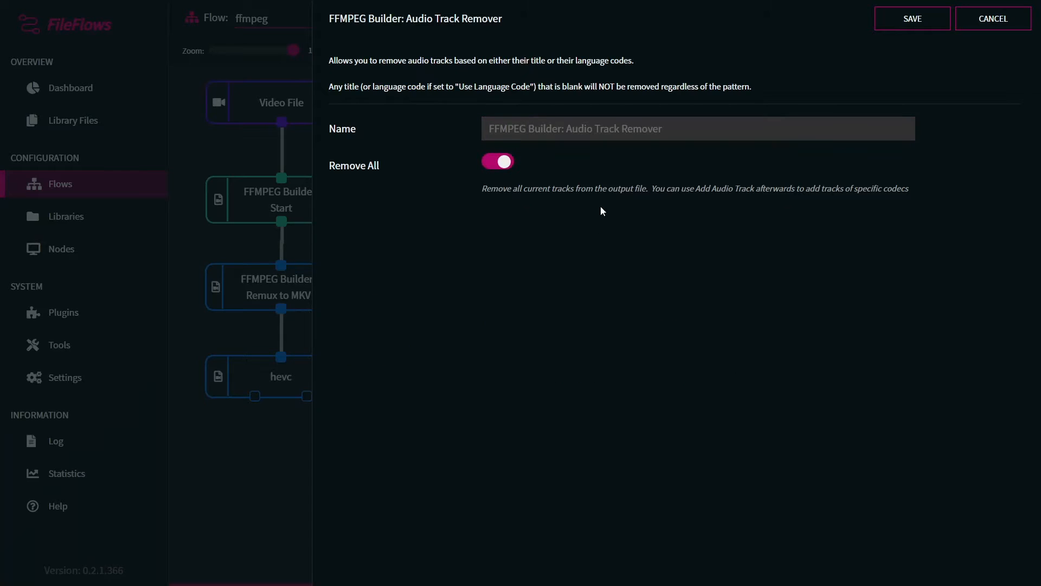
click(624, 128)
text(remove all)
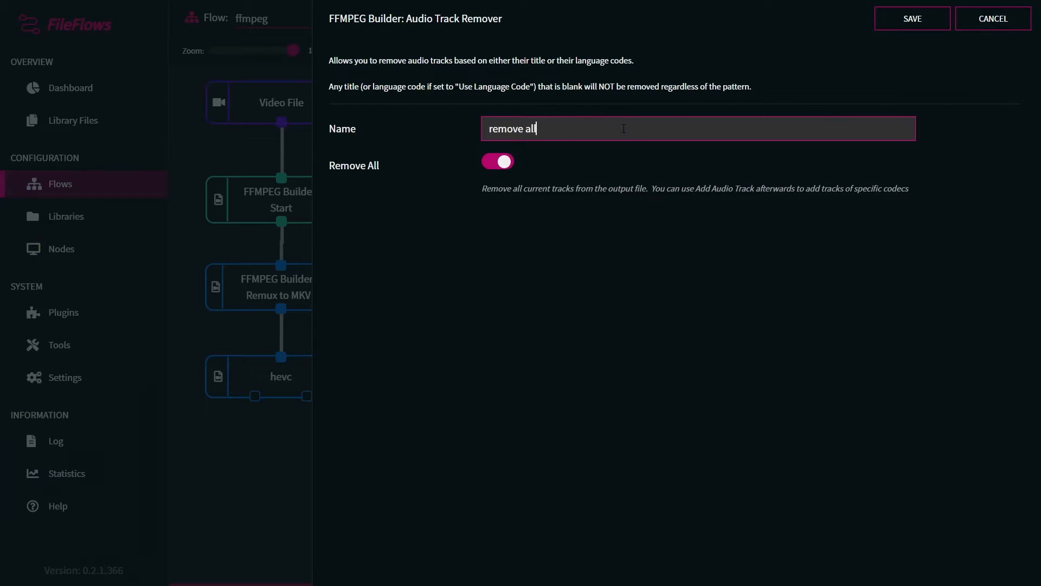
text( adu)
key(BackSpace)
key(BackSpace)
text(udiuo)
key(BackSpace)
key(BackSpace)
text(o)
click(913, 18)
Step: Place the remove all audio node below hevc and connect both hevc outputs to it
drag(474, 439, 293, 461)
drag(255, 396, 296, 444)
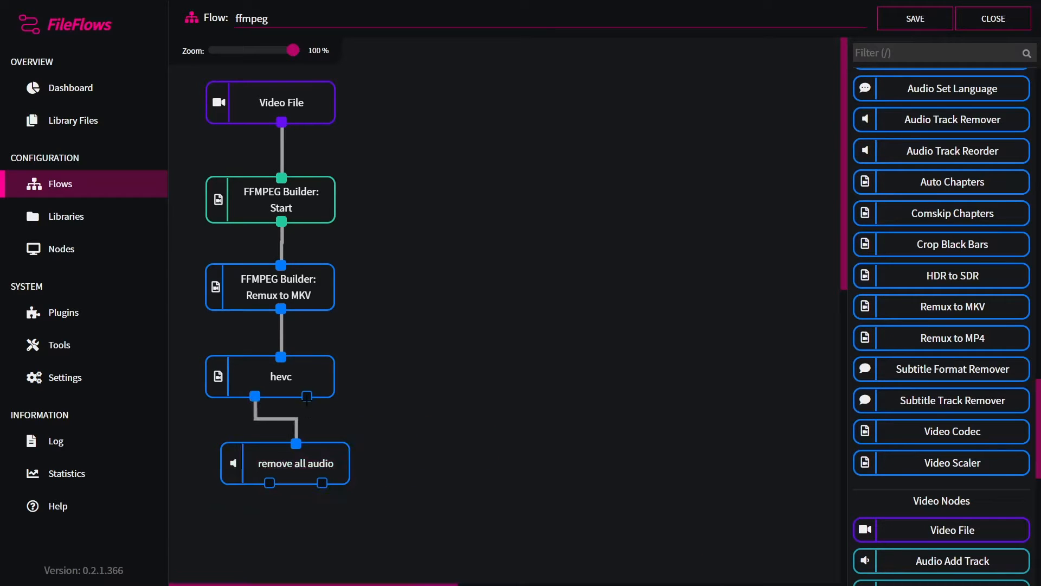
drag(307, 396, 284, 460)
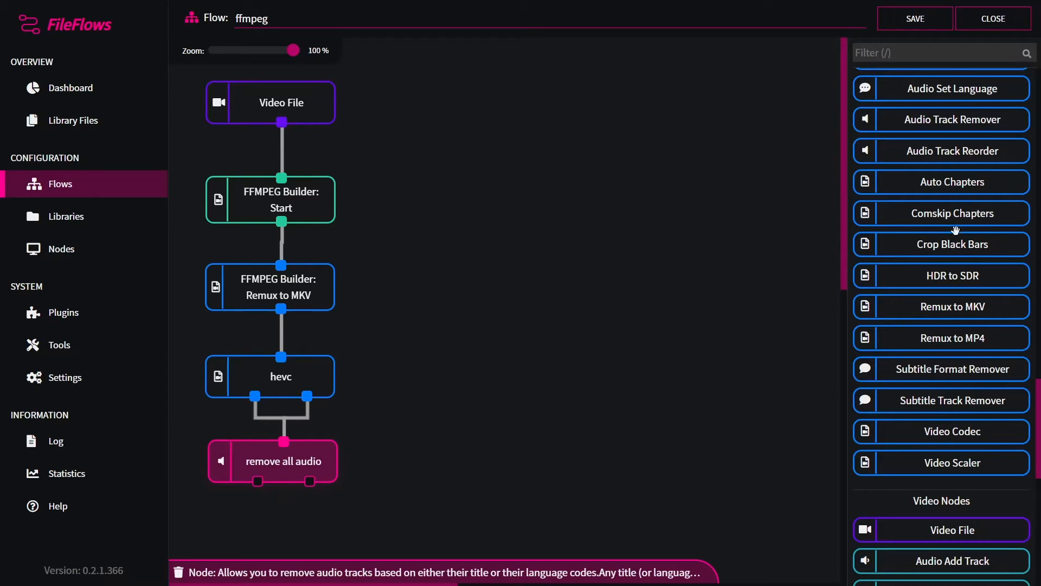
Step: Add an Audio Add Track node and set its index to 0 and codec to AC3
scroll(954, 230, up, 2)
drag(958, 133, 552, 135)
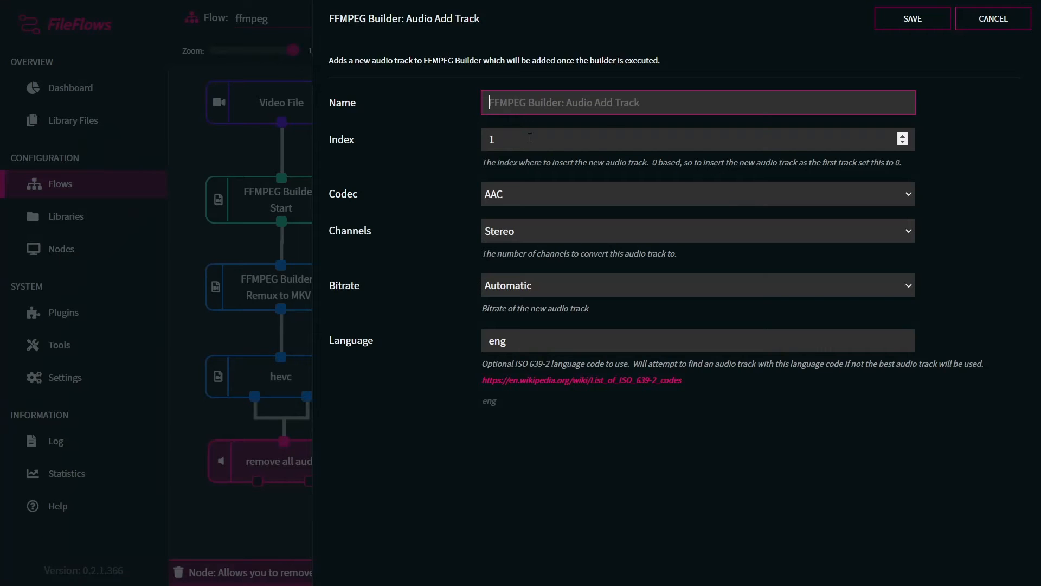
click(529, 140)
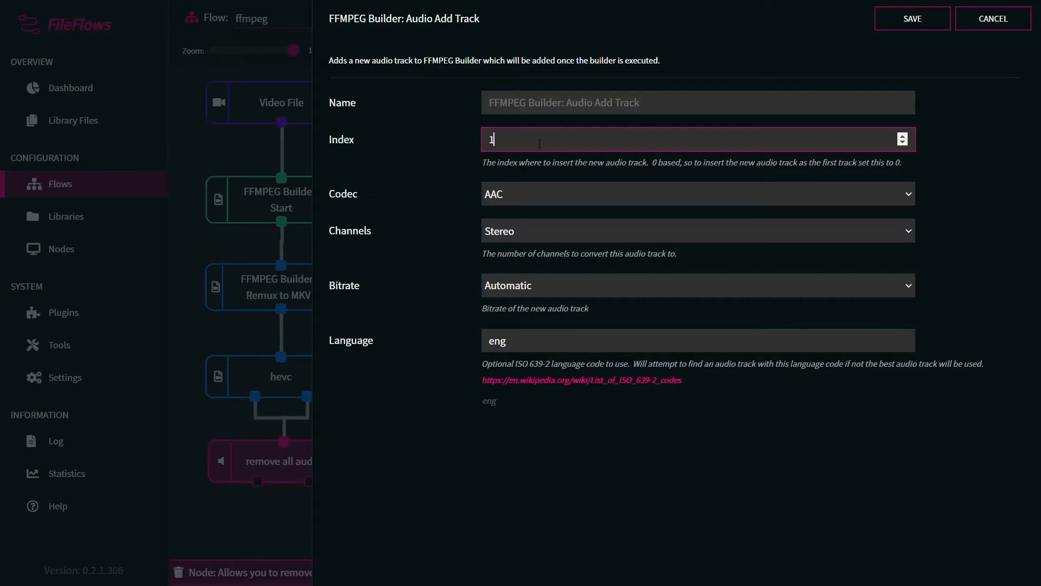
text(0)
click(542, 203)
click(536, 243)
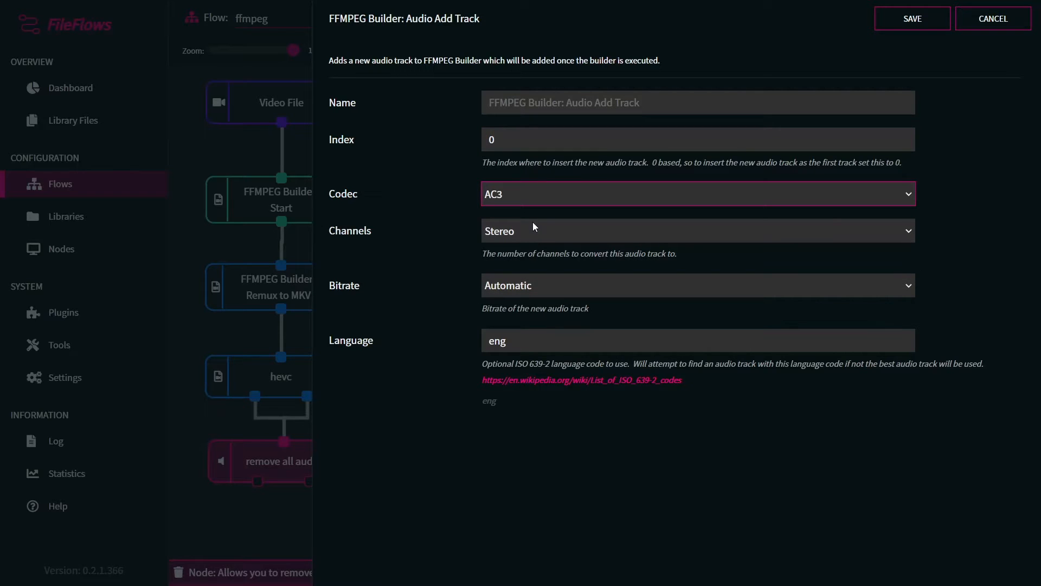
Step: Set the track's channels to Same as source, name the node AC3, and save it
click(533, 227)
click(529, 264)
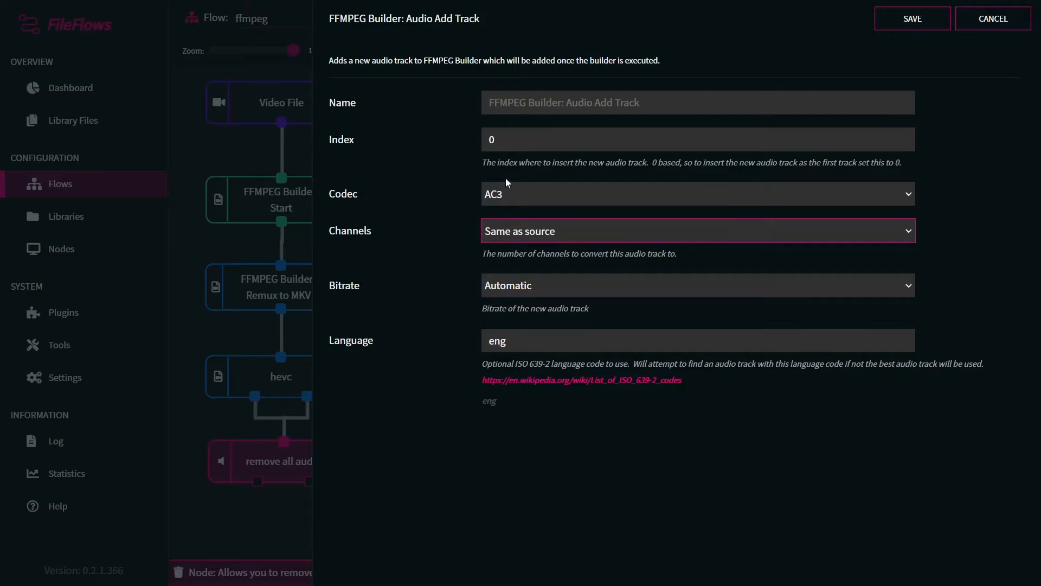
click(548, 103)
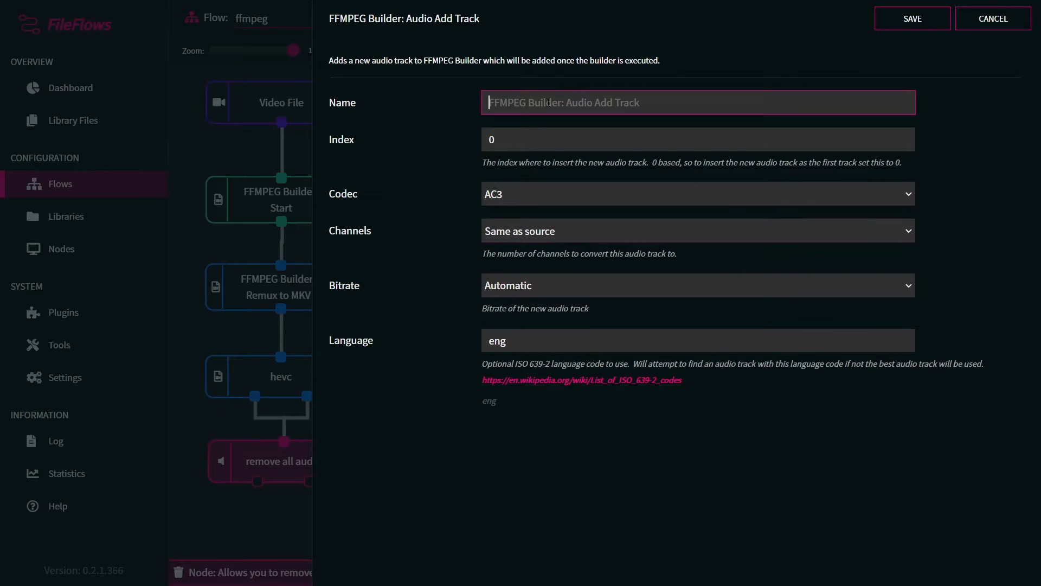
text(AC3)
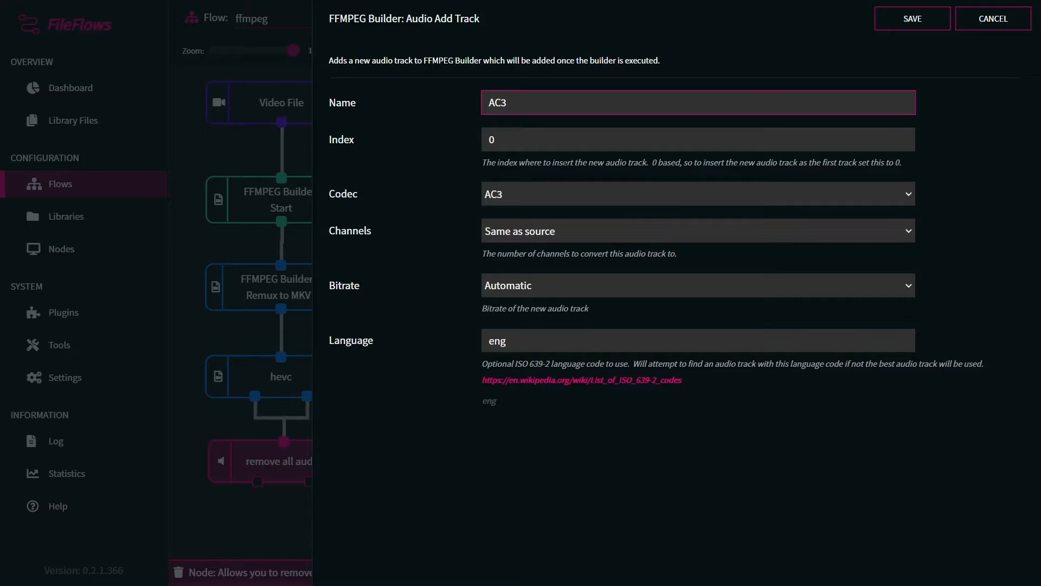
click(542, 345)
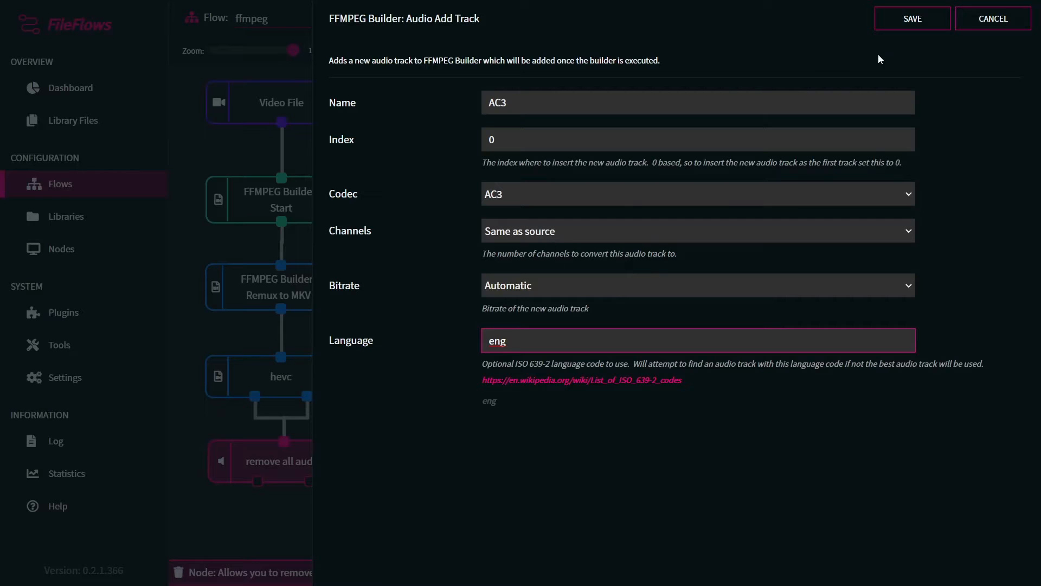
click(906, 24)
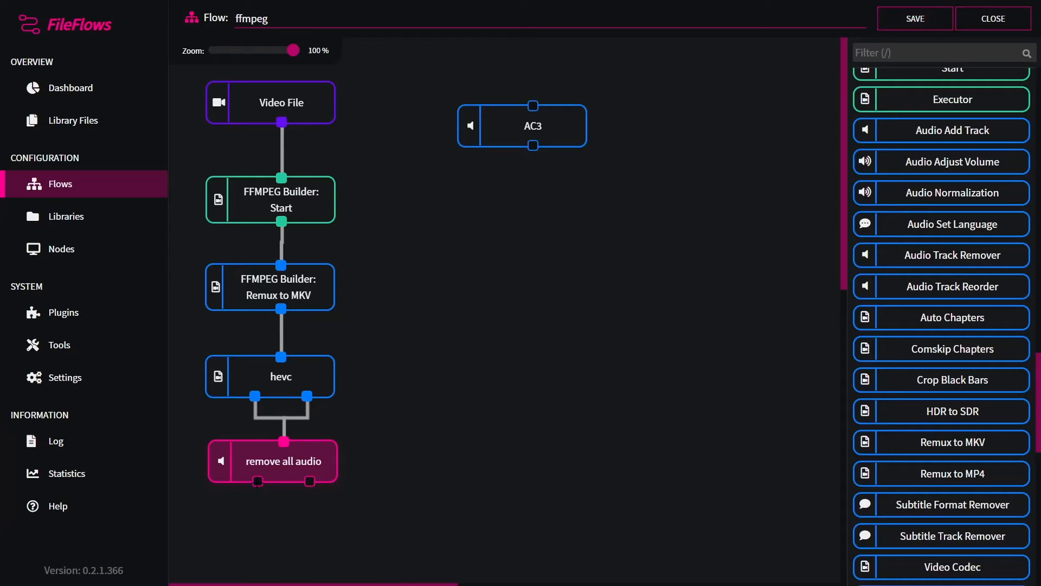
Step: Connect the remove all audio node's first output to the AC3 node
drag(257, 480, 533, 105)
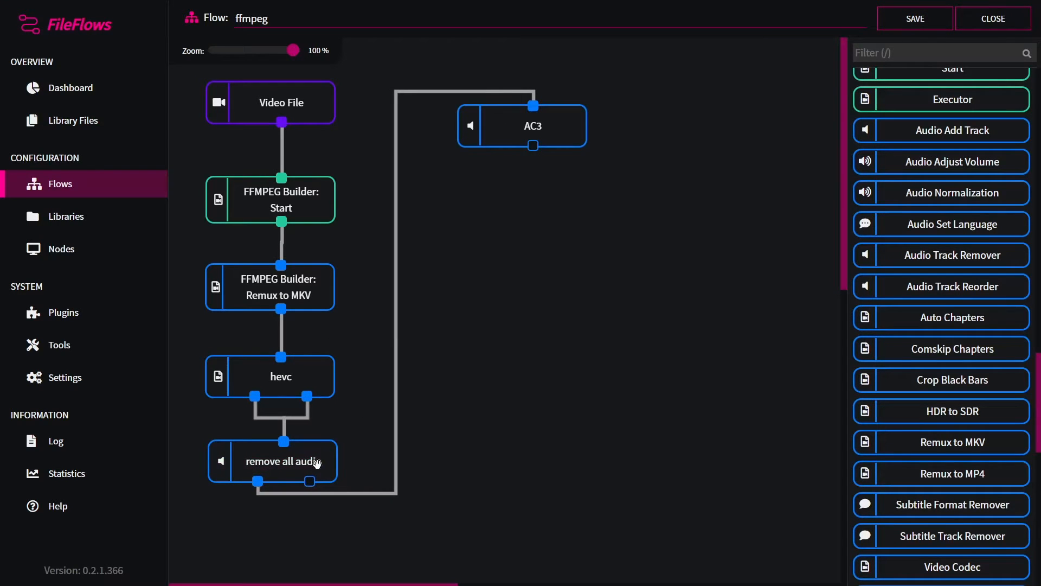
Step: Connect the remove all audio node's second output to the AC3 node as well
drag(309, 481, 533, 105)
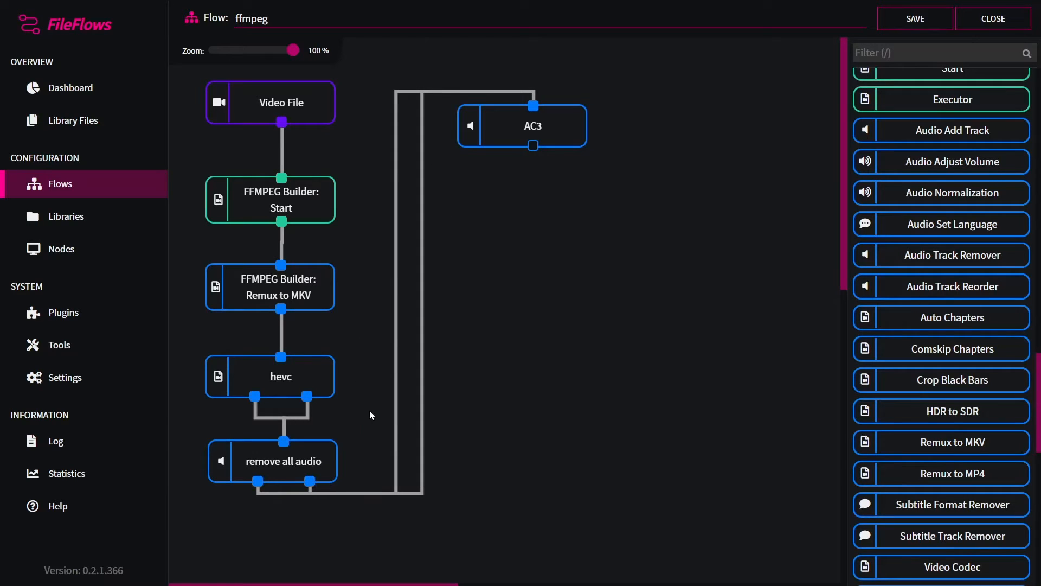
click(421, 362)
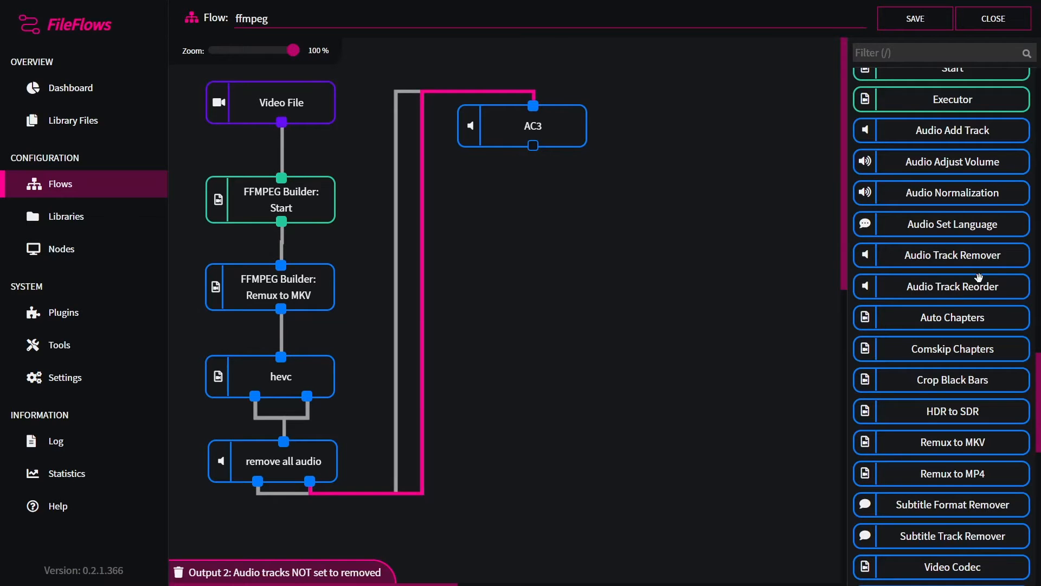
scroll(978, 278, up, 15)
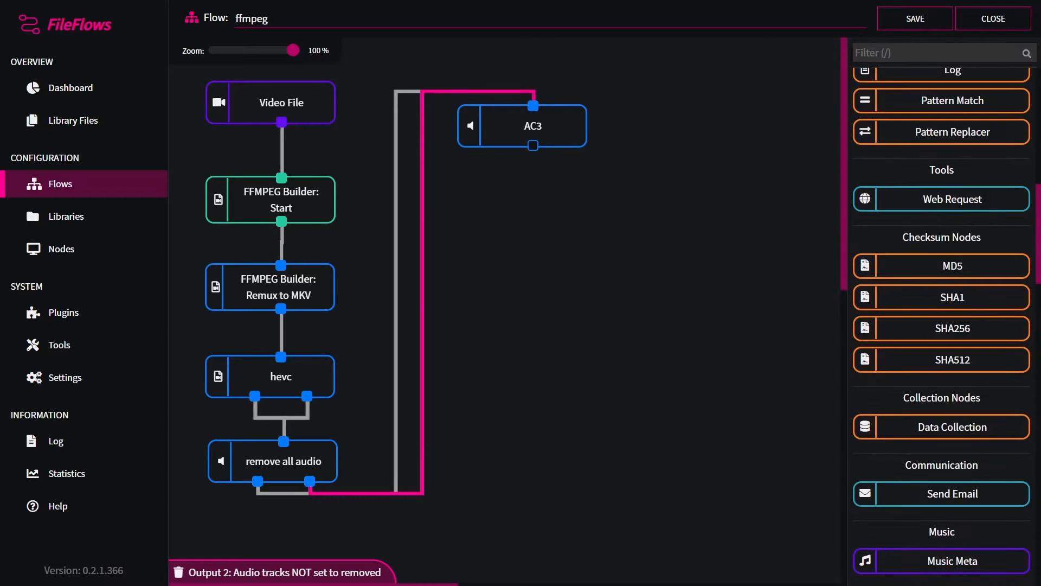
scroll(948, 282, down, 15)
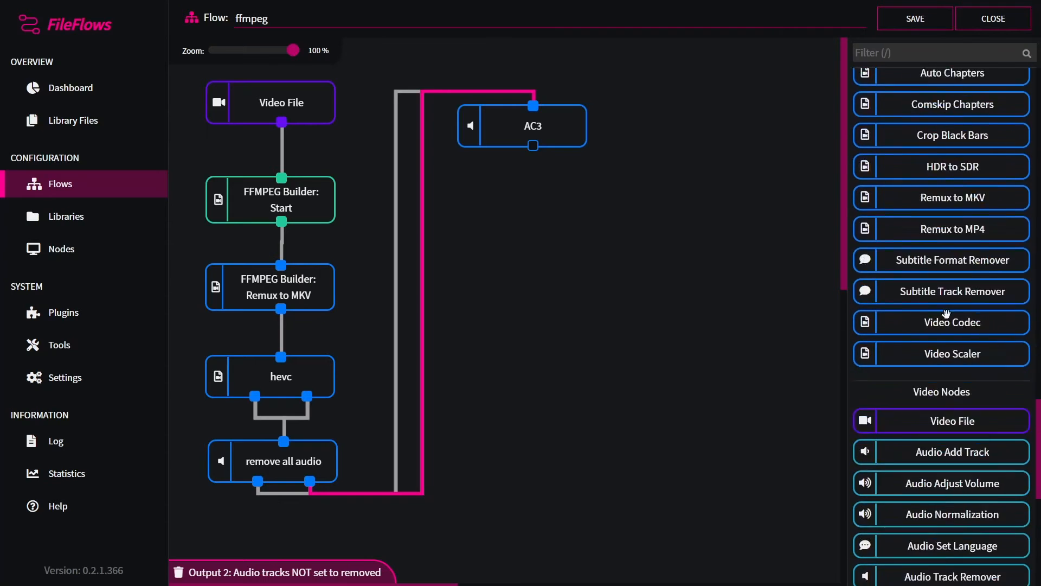
scroll(966, 341, down, 5)
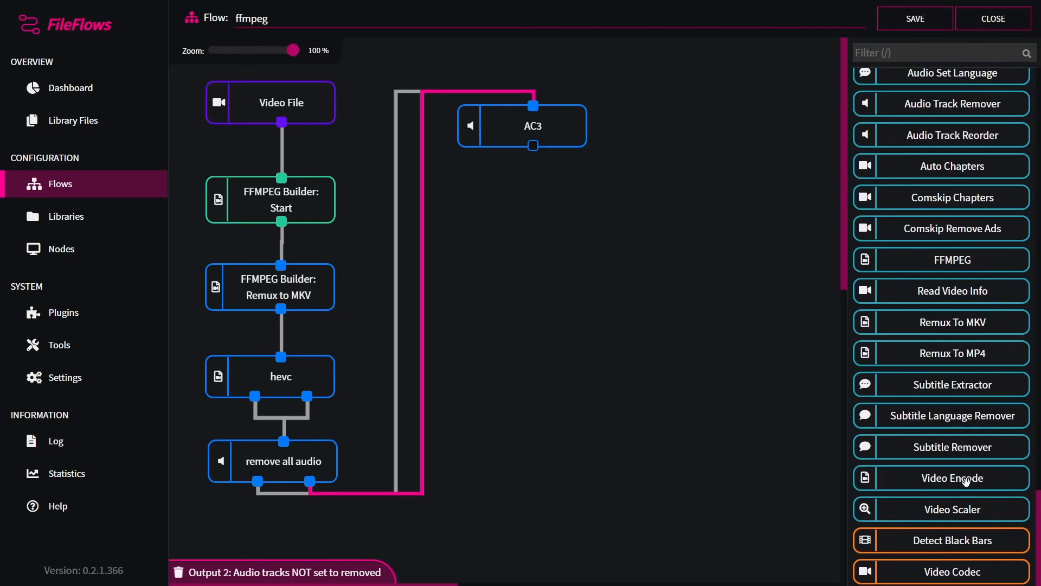
drag(965, 481, 682, 357)
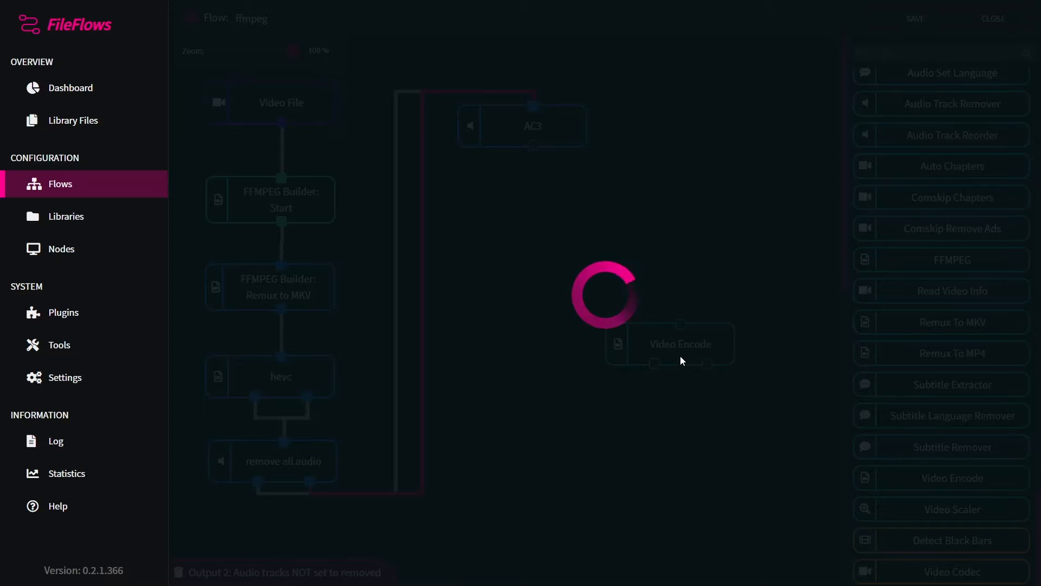
click(975, 30)
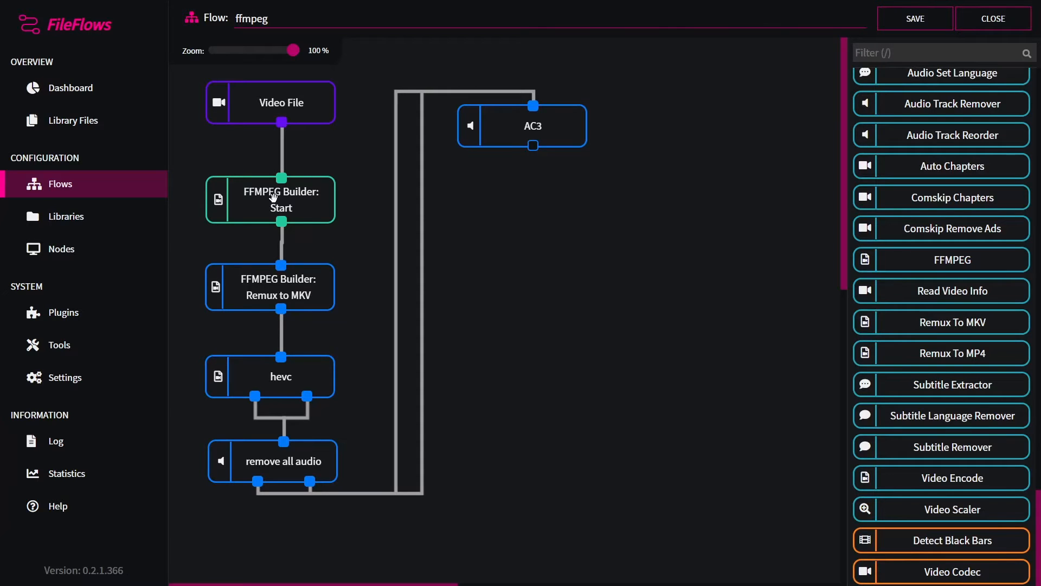
Step: Add another Audio Add Track node with the AAC codec and name it AAC
scroll(954, 388, up, 10)
scroll(958, 390, up, 7)
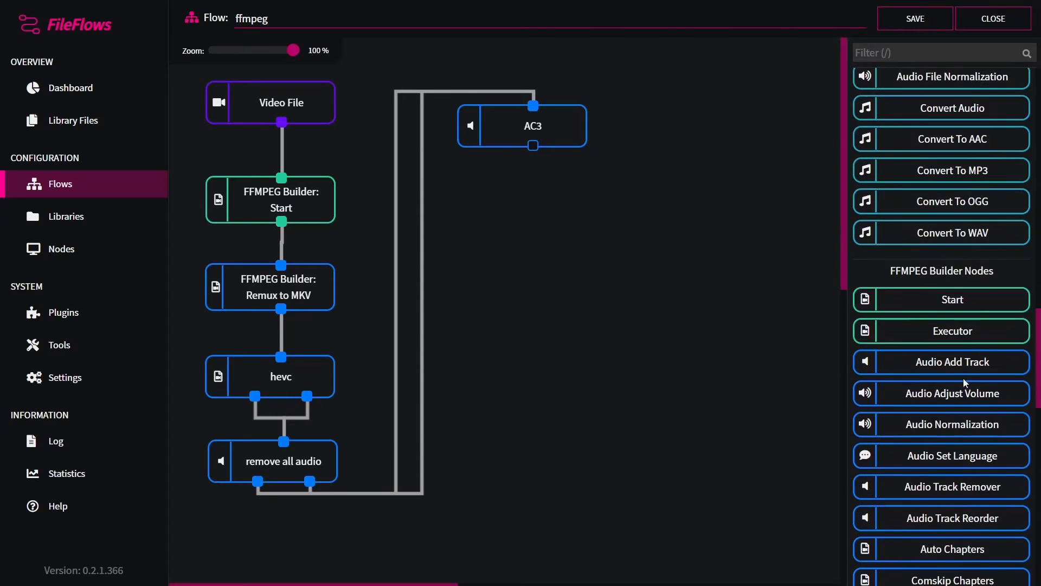
scroll(962, 302, down, 4)
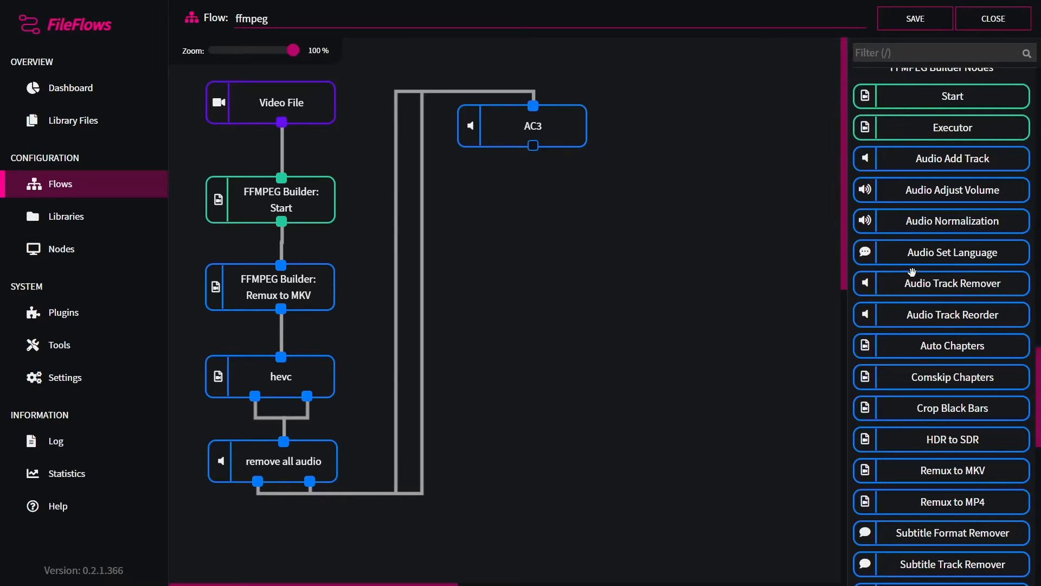
drag(955, 163, 632, 230)
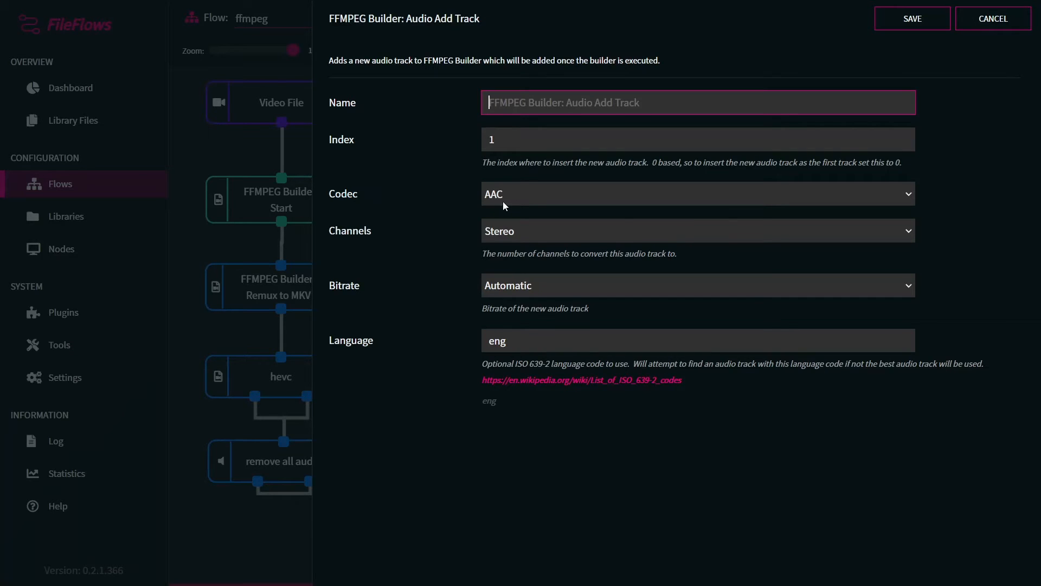
click(514, 141)
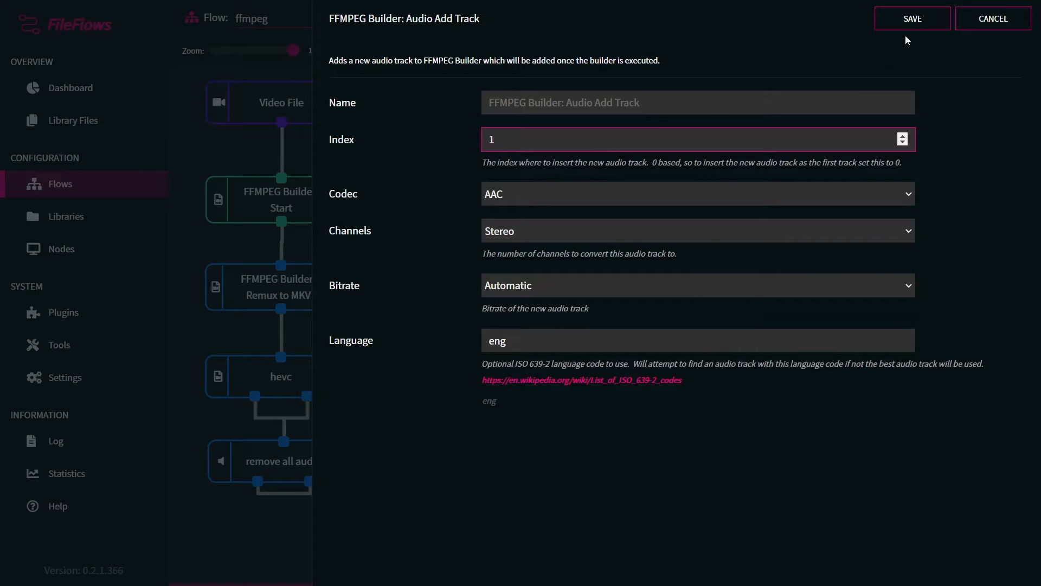
click(911, 19)
drag(642, 239, 520, 214)
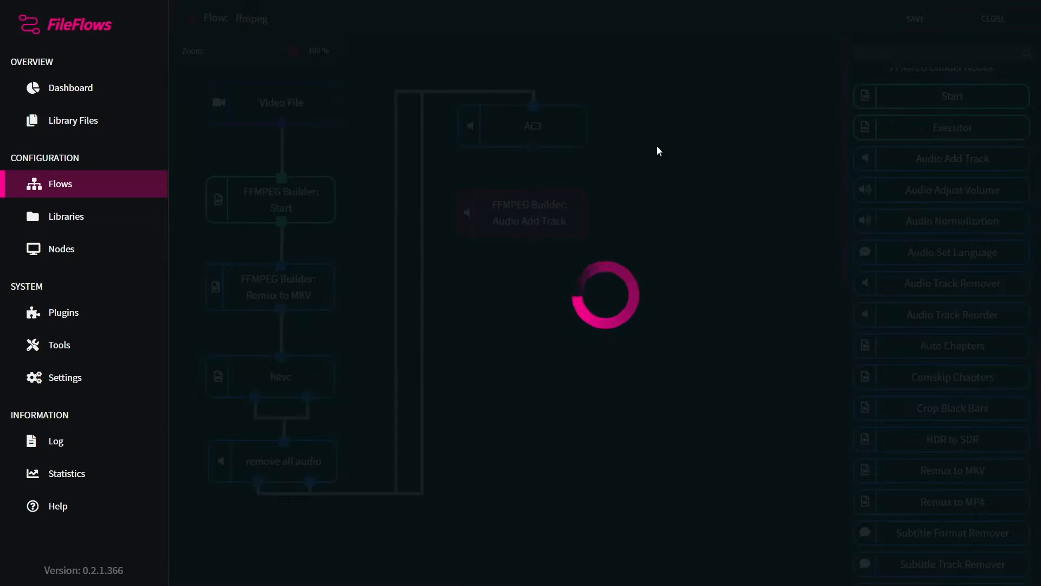
text(AAC)
click(895, 18)
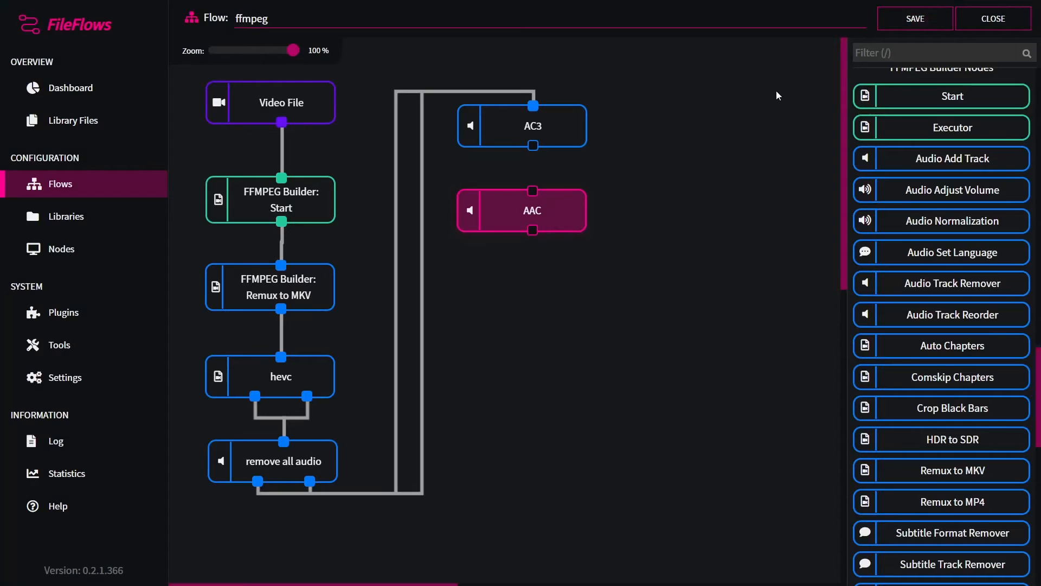
Step: Connect the AC3 node's output to the AAC node
drag(533, 186, 533, 190)
click(549, 212)
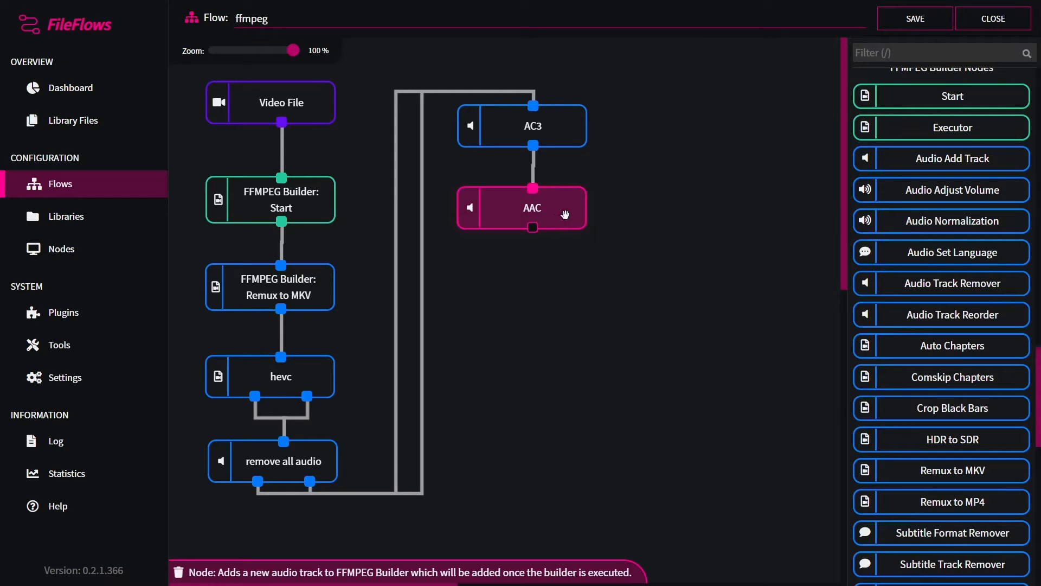
click(641, 259)
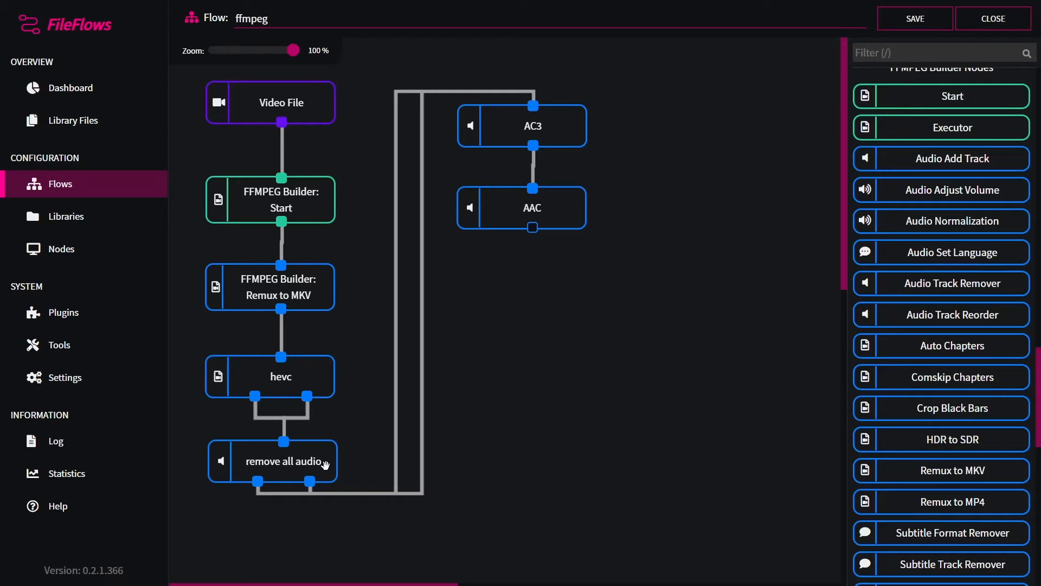
Step: Add an FFMPEG Builder Auto Chapters node with a minimum chapter length of 120 seconds
click(297, 461)
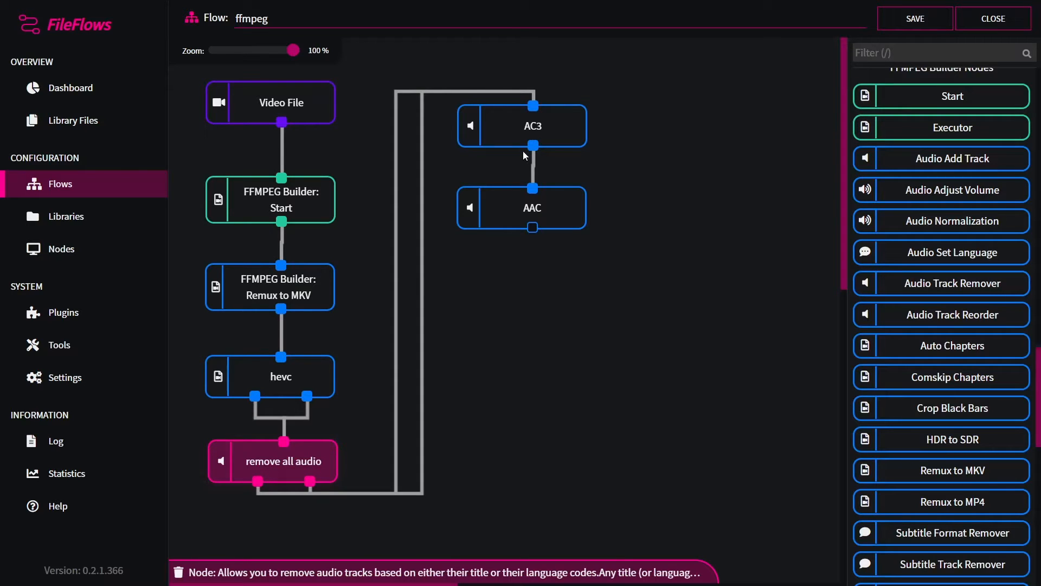
click(534, 128)
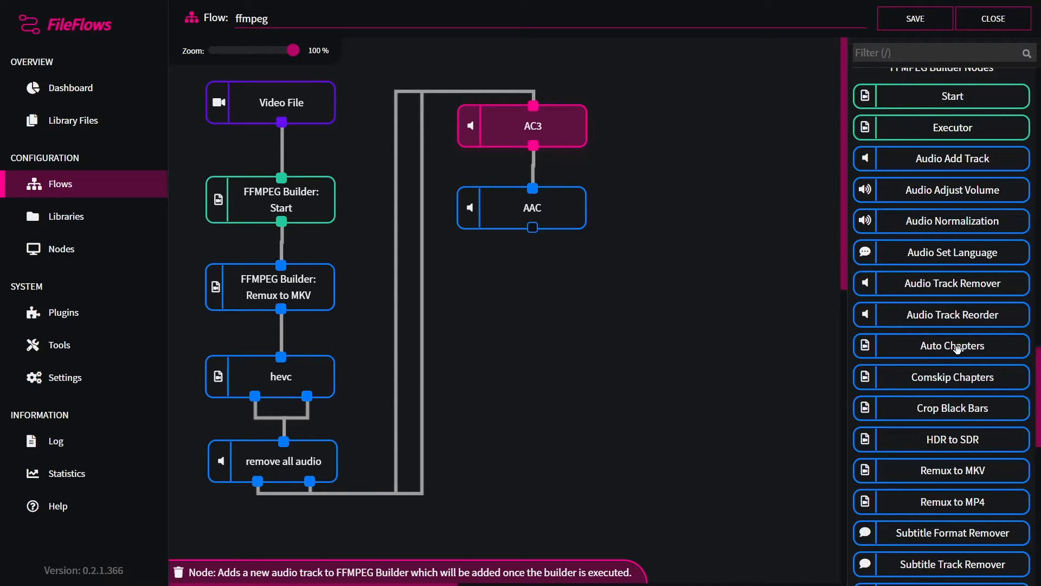
drag(957, 348, 577, 317)
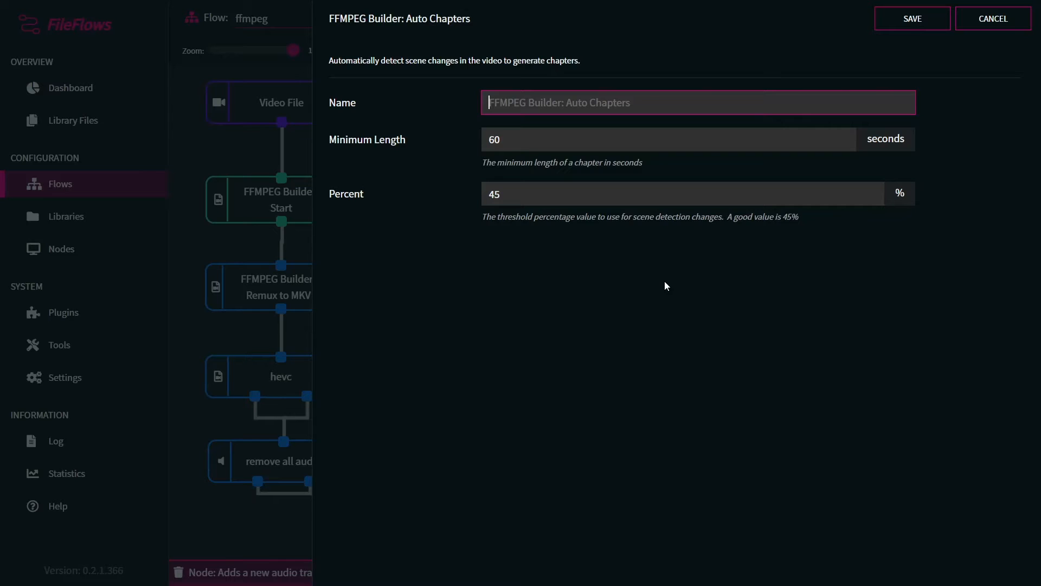
click(426, 140)
key(ctrl+a)
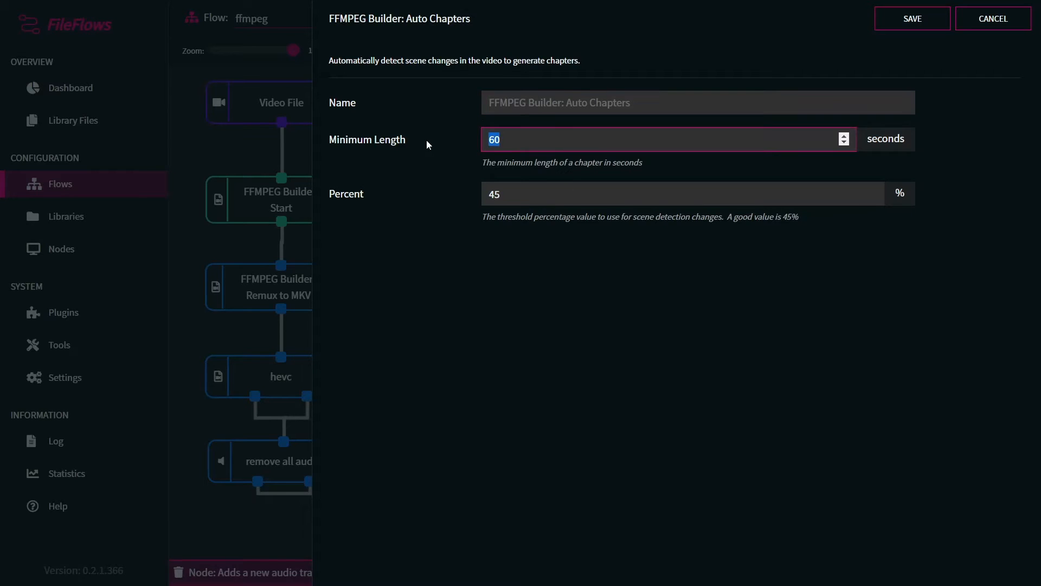
text(120)
click(908, 22)
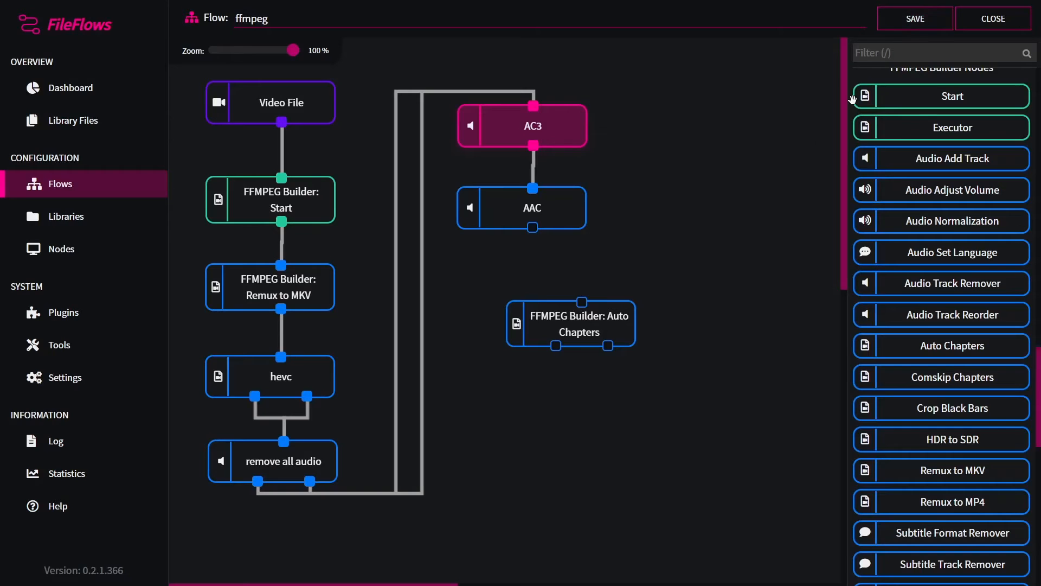
Step: Place the Auto Chapters node below AAC and connect the AAC output to it
drag(585, 327, 533, 304)
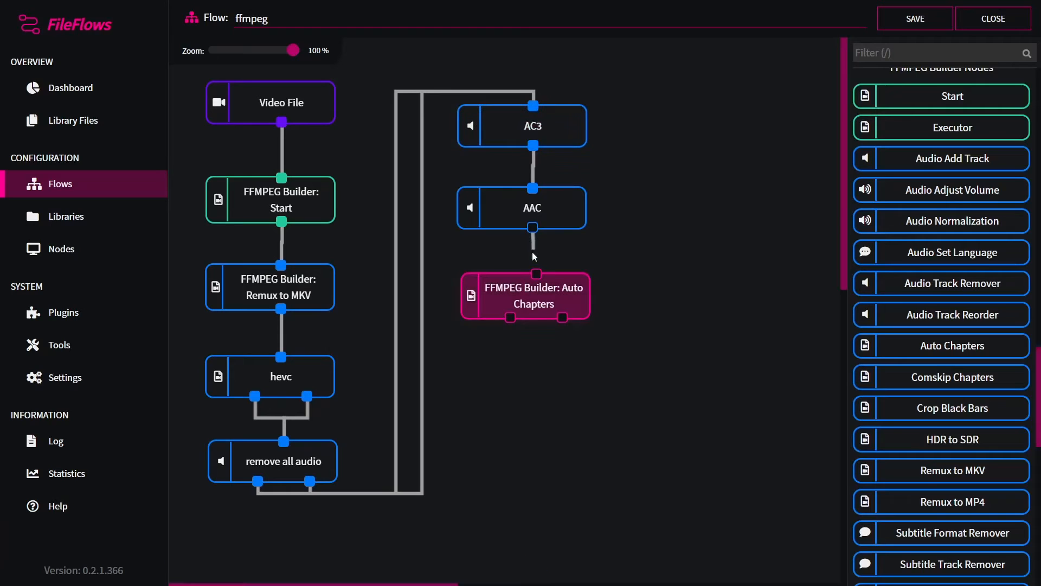
drag(533, 227, 539, 297)
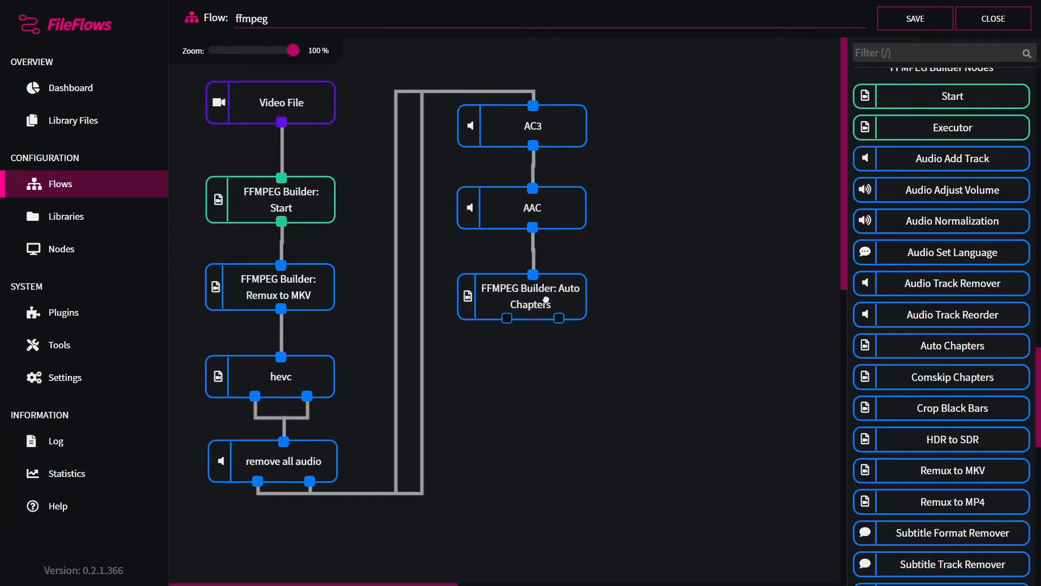
click(623, 306)
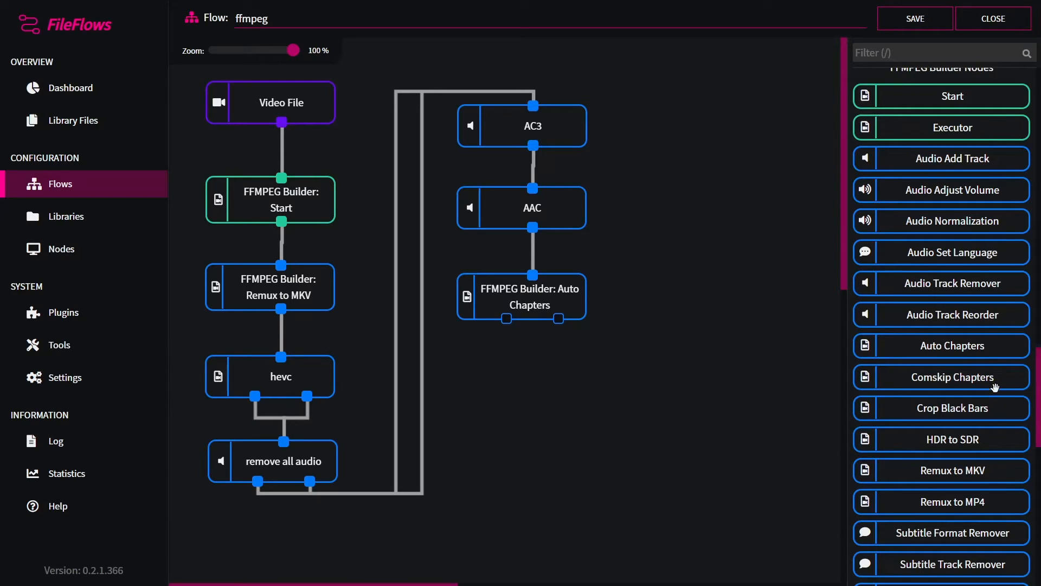
Step: Add an Audio Normalization node with Two Pass and All Audio Tracks enabled
drag(969, 227, 580, 381)
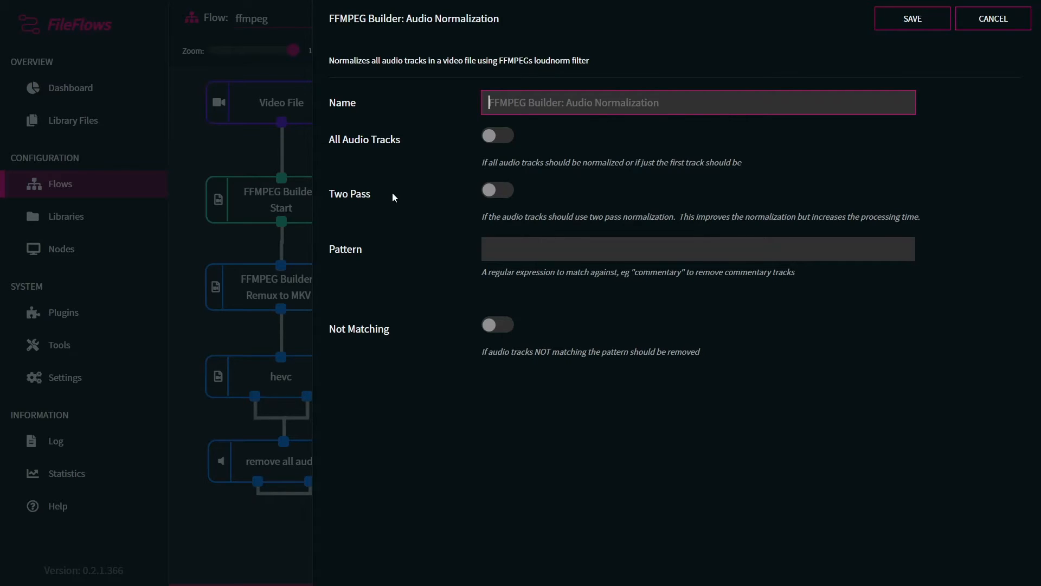
click(492, 194)
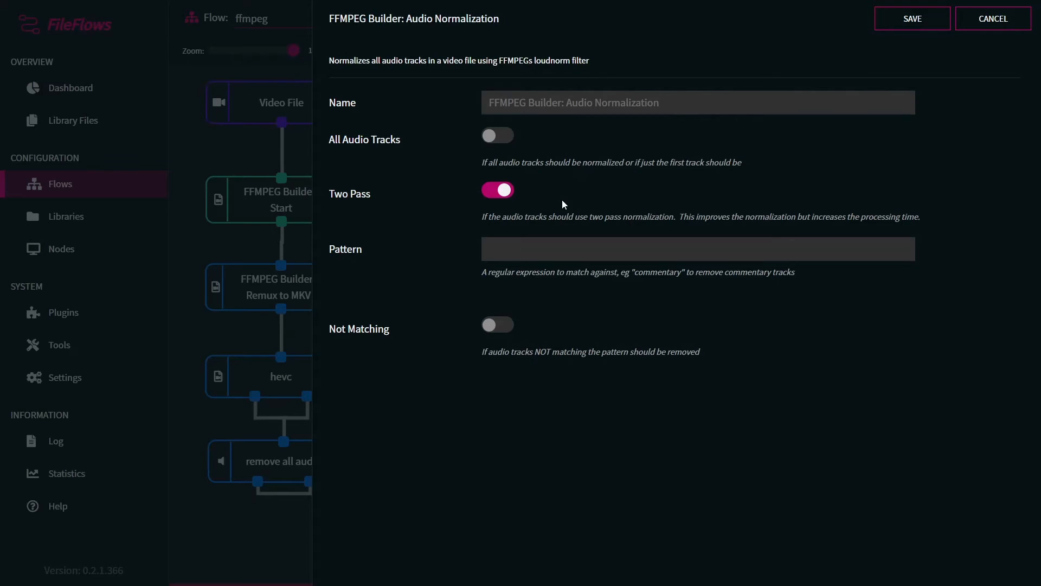
click(507, 139)
click(903, 22)
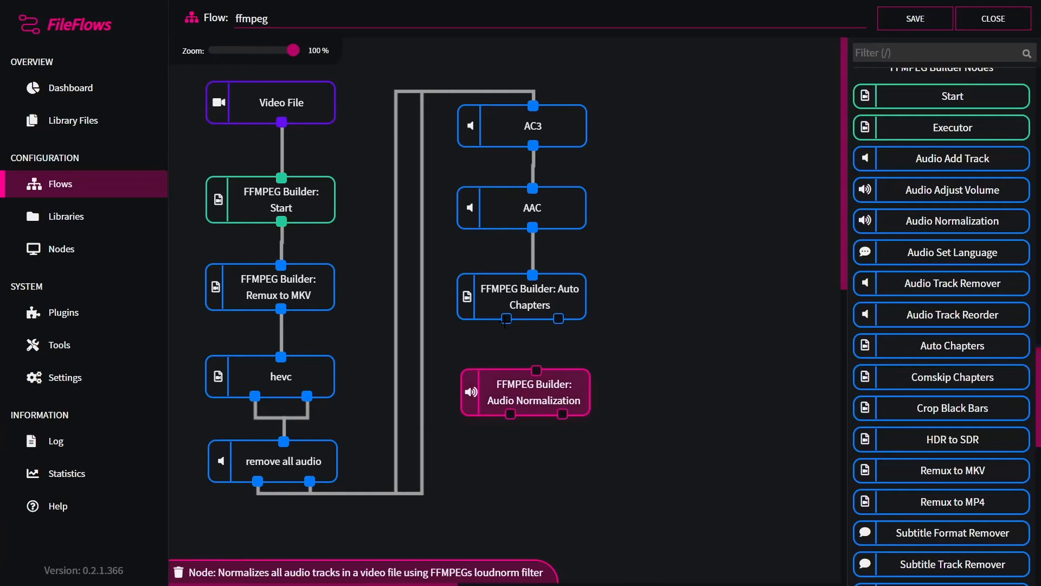
Step: Connect the Auto Chapters outputs to the Audio Normalization node placed beneath it
drag(505, 319, 536, 370)
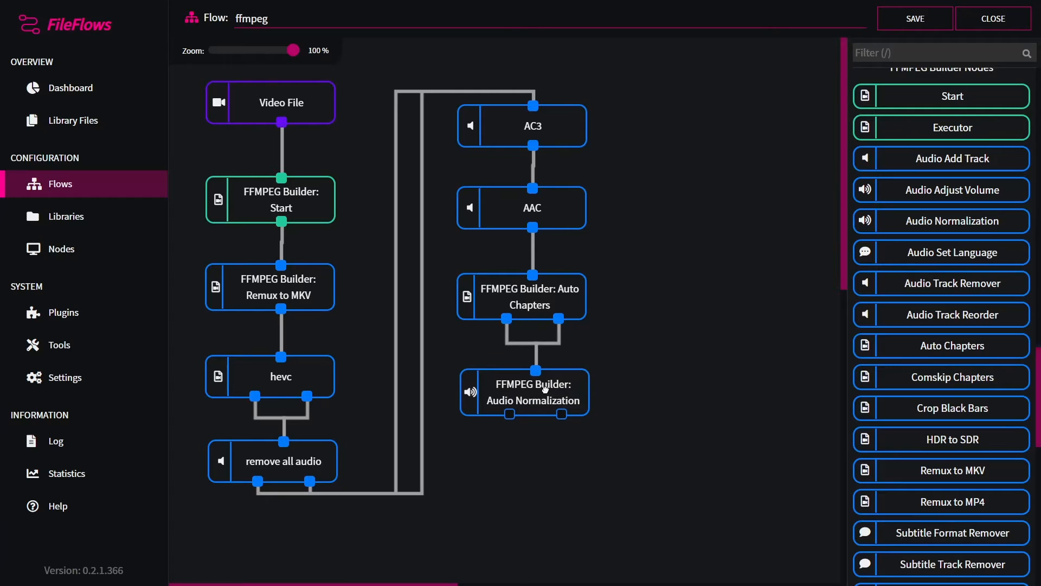
drag(549, 387, 546, 385)
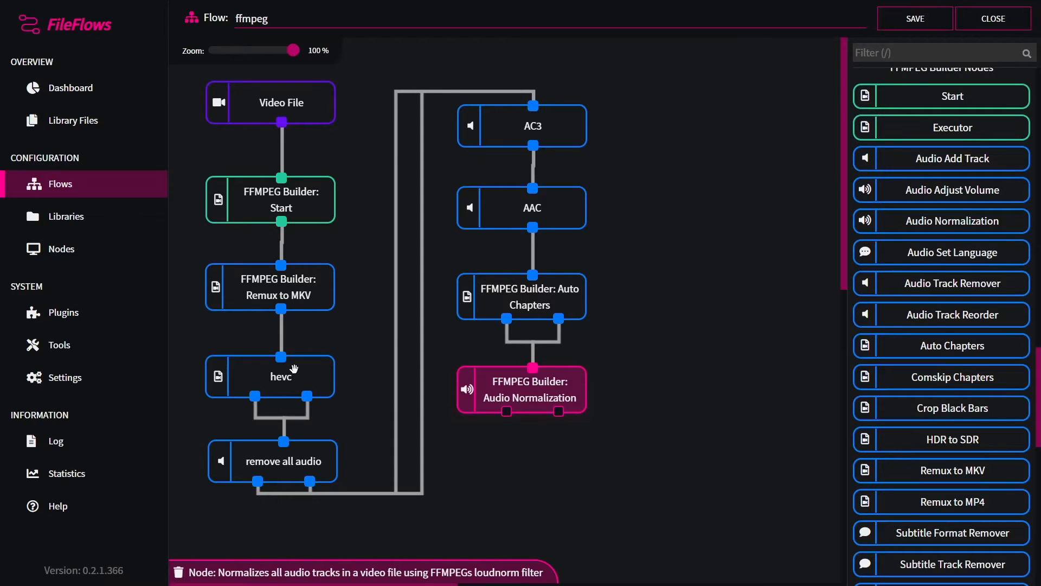
Step: Select the nodes of the flow one by one to review the chain of connections
click(293, 459)
click(518, 141)
click(519, 208)
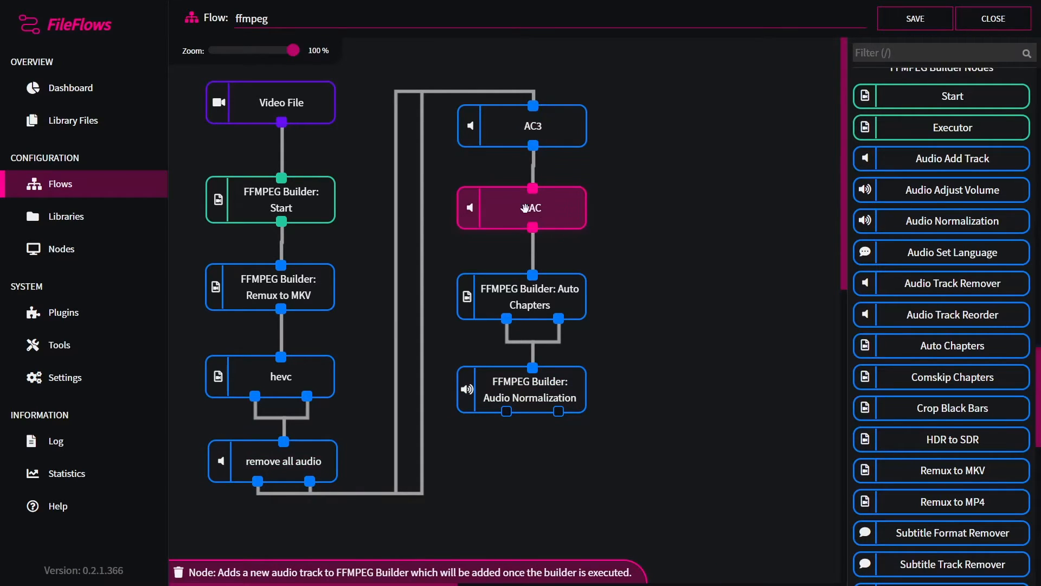
click(511, 140)
click(512, 203)
click(518, 142)
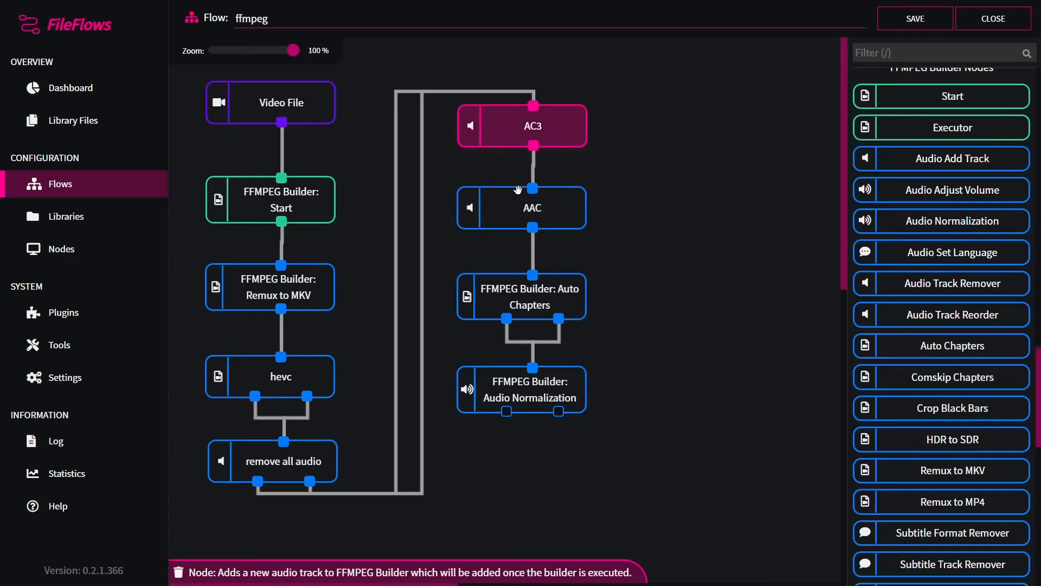
click(514, 205)
click(522, 132)
click(521, 196)
click(523, 135)
click(521, 213)
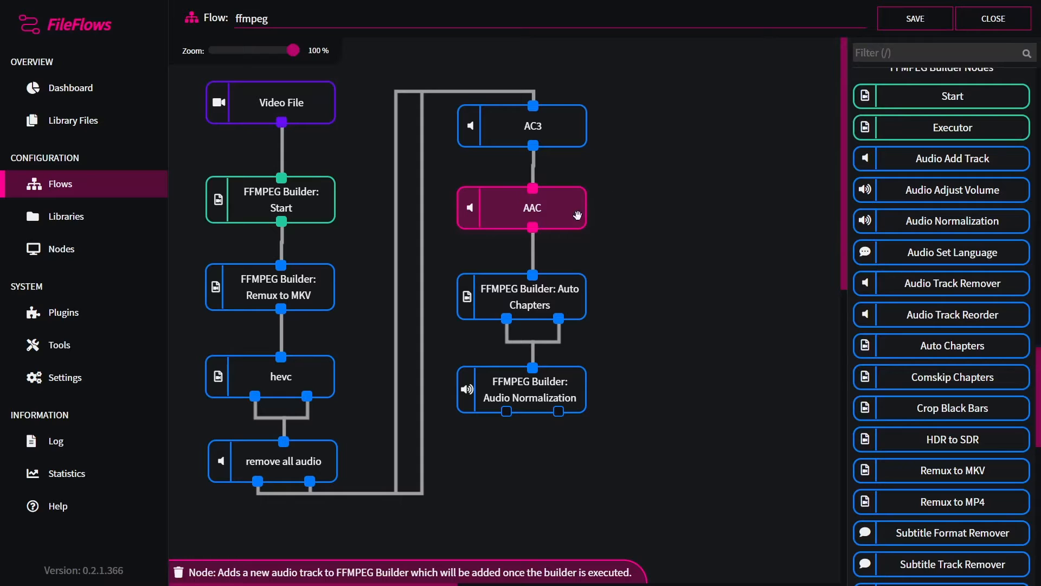
click(540, 396)
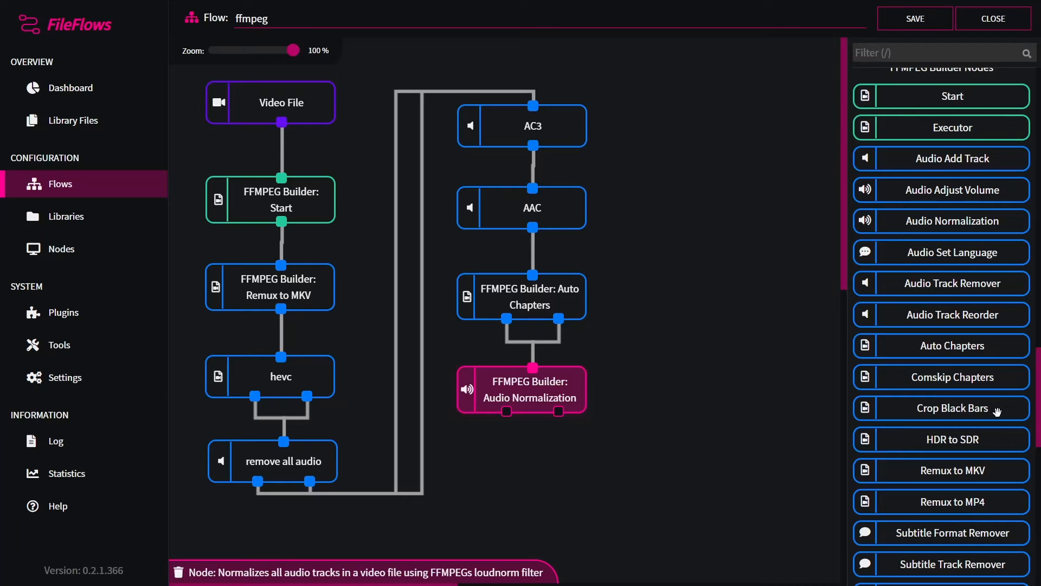
Step: Add a Crop Black Bars node with a threshold of 20
drag(993, 411, 571, 467)
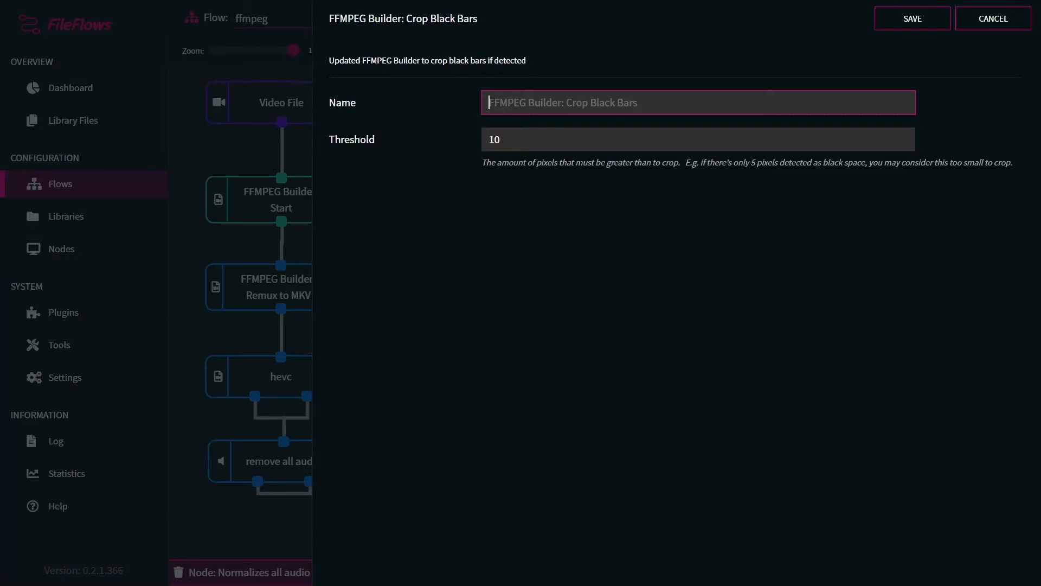
key(Tab)
text(20)
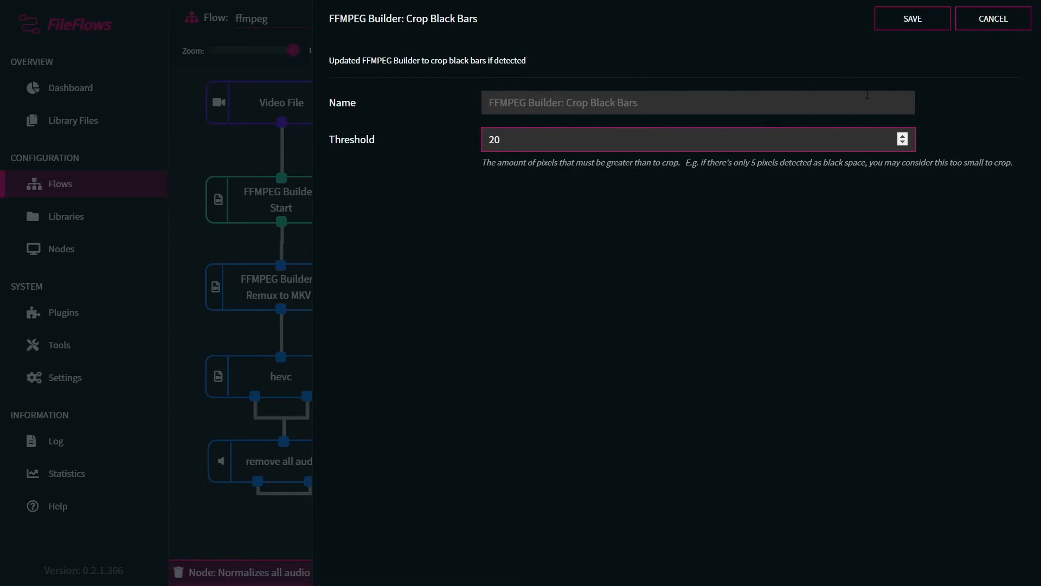
click(910, 22)
Step: Place Crop Black Bars below Audio Normalization and connect both its outputs to it
drag(671, 466, 596, 466)
drag(506, 411, 546, 456)
drag(558, 411, 549, 464)
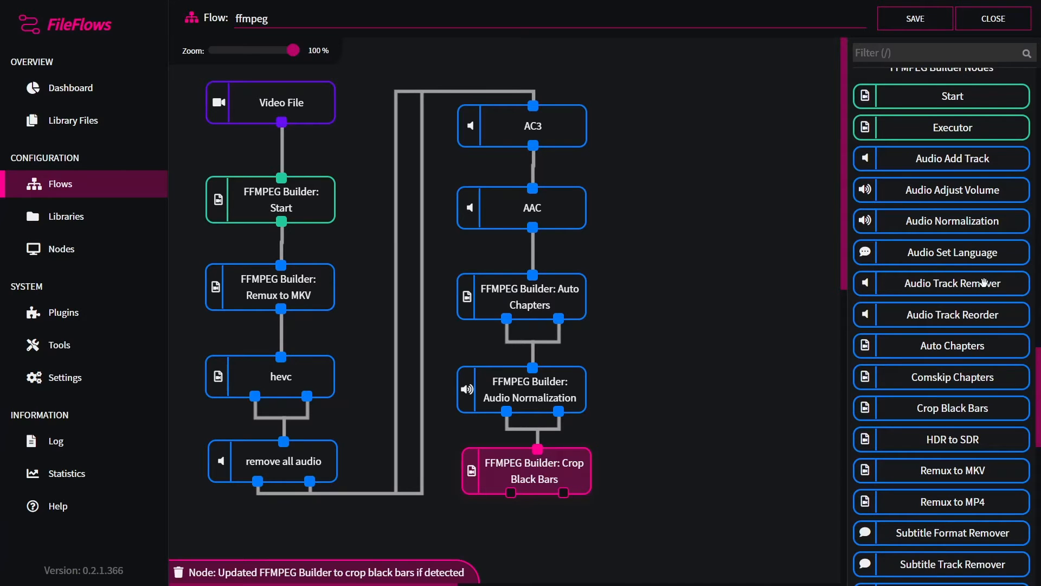
Step: Add an HDR to SDR node beside the chain and connect both Crop Black Bars outputs to it
scroll(987, 306, down, 1)
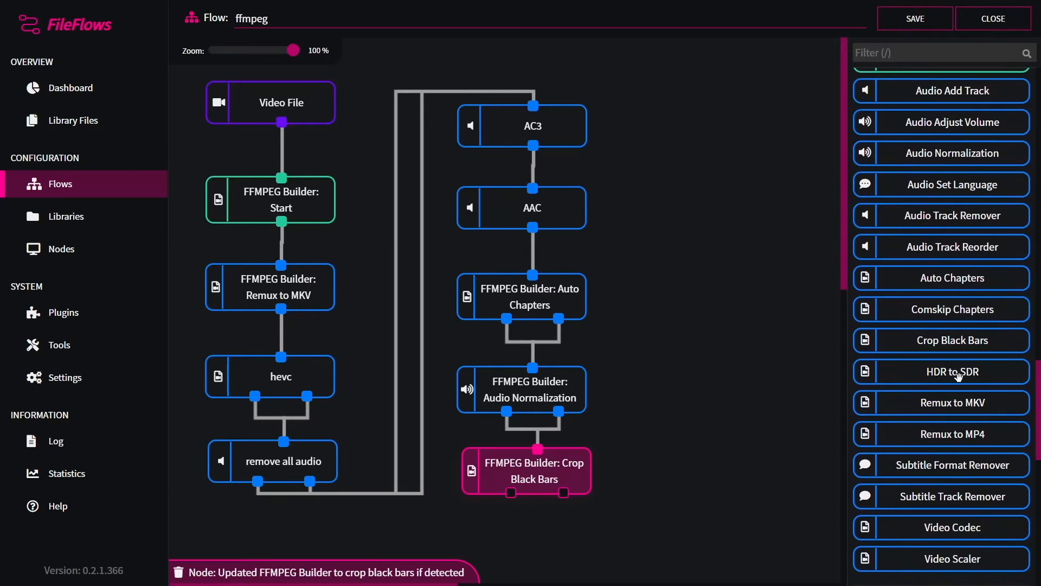
drag(958, 375, 726, 150)
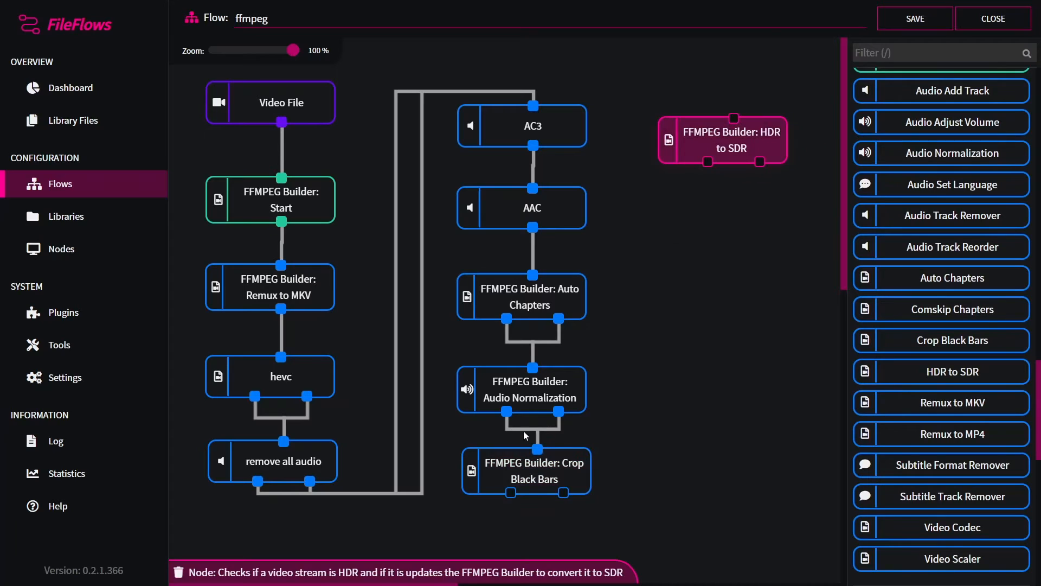
drag(511, 493, 734, 118)
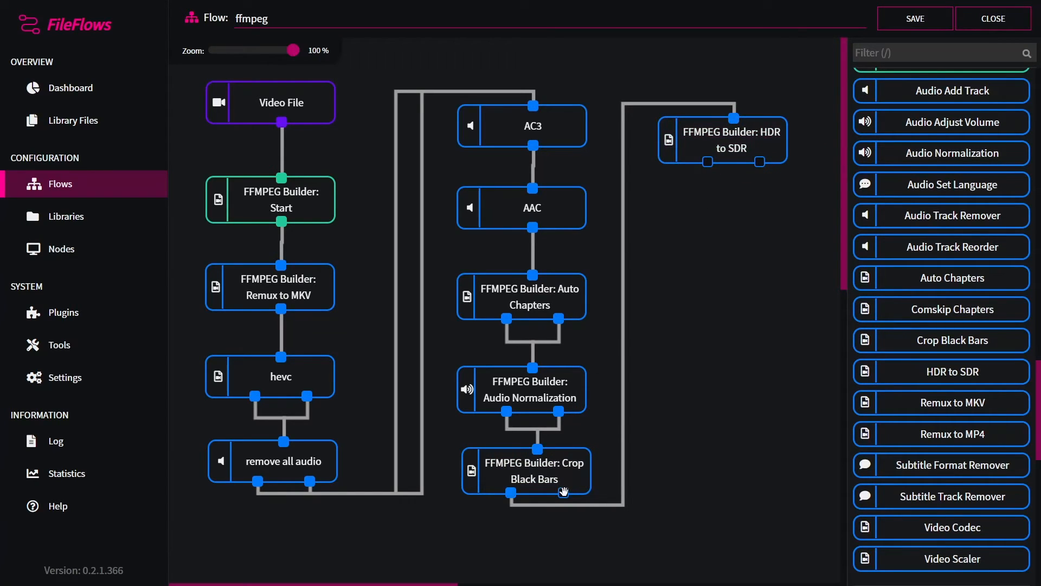
drag(563, 493, 760, 142)
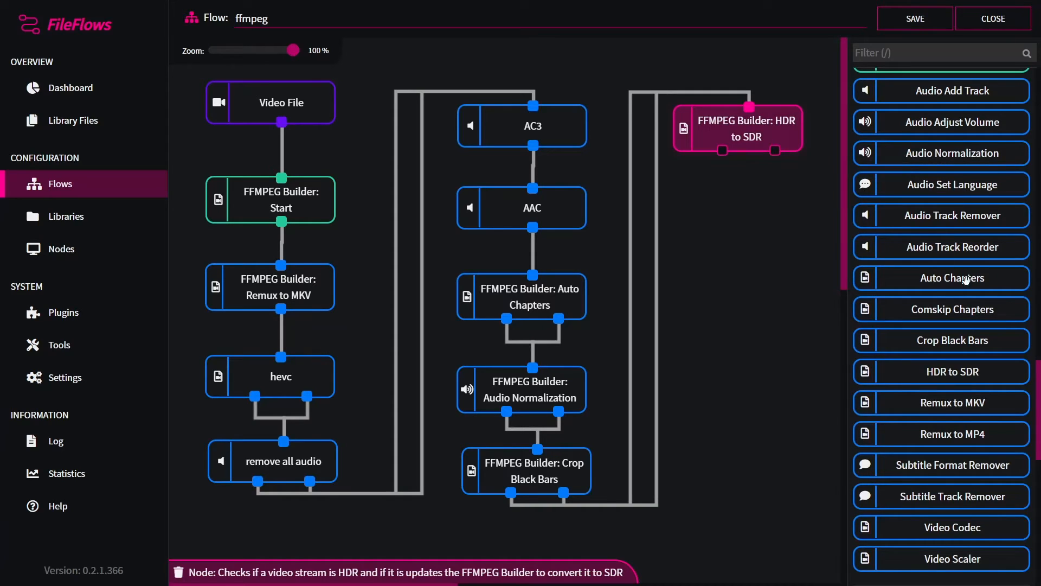
Step: Add an Audio Set Language node with the language set to eng
scroll(1001, 422, up, 1)
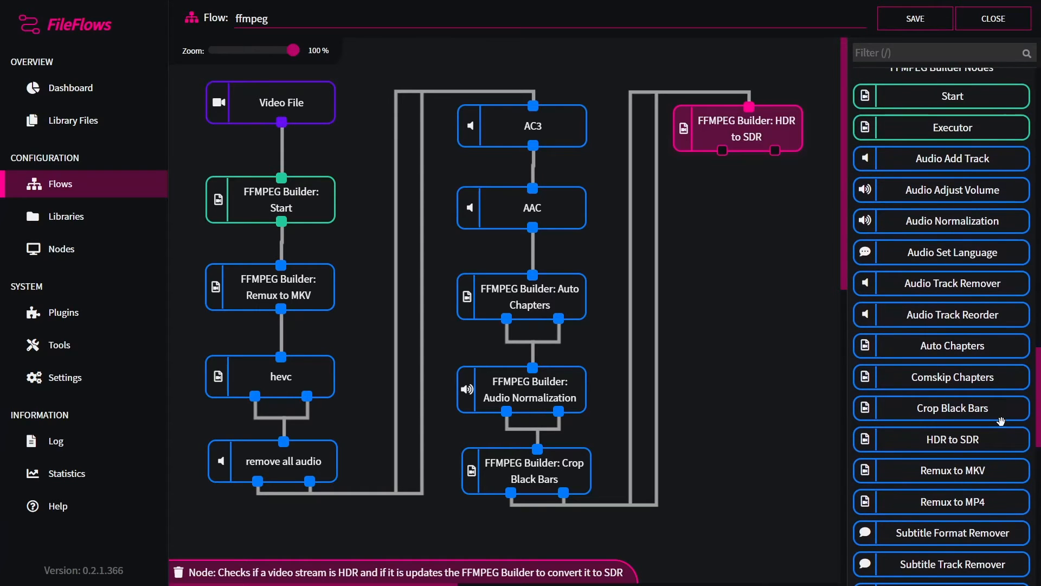
scroll(1001, 421, up, 1)
scroll(1001, 421, down, 2)
scroll(1001, 421, up, 2)
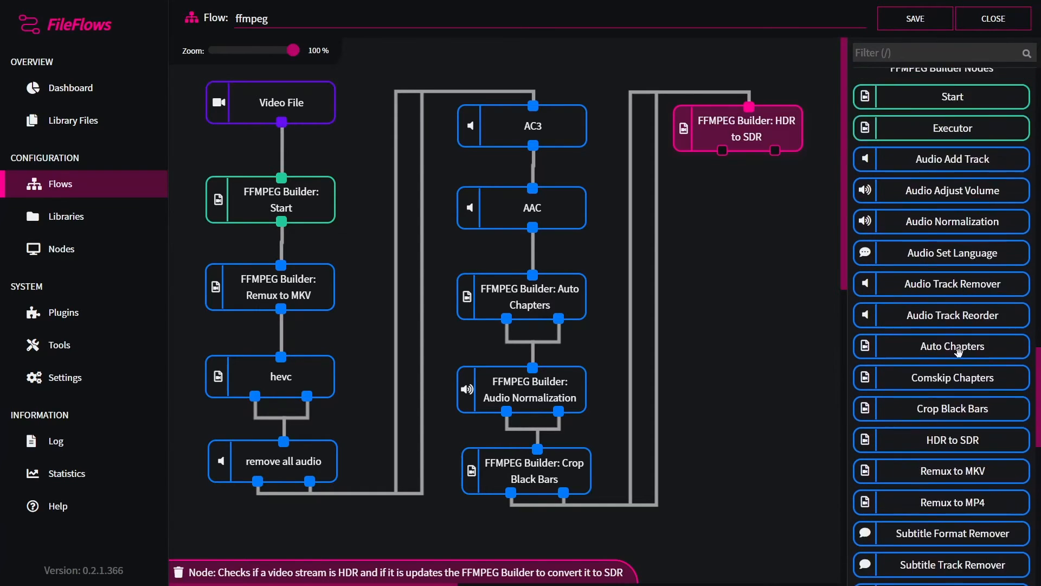
drag(951, 320, 775, 243)
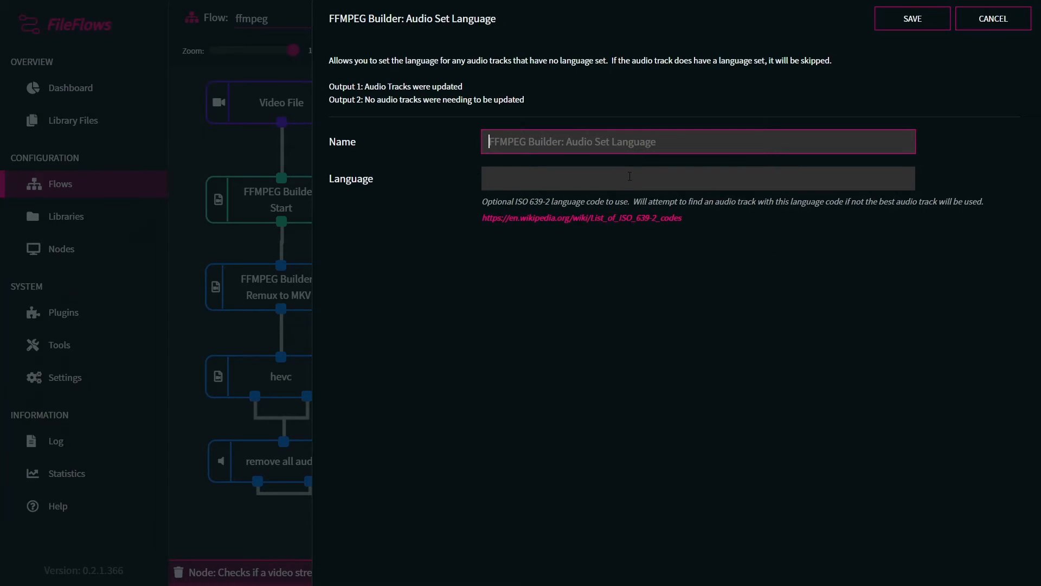
click(630, 176)
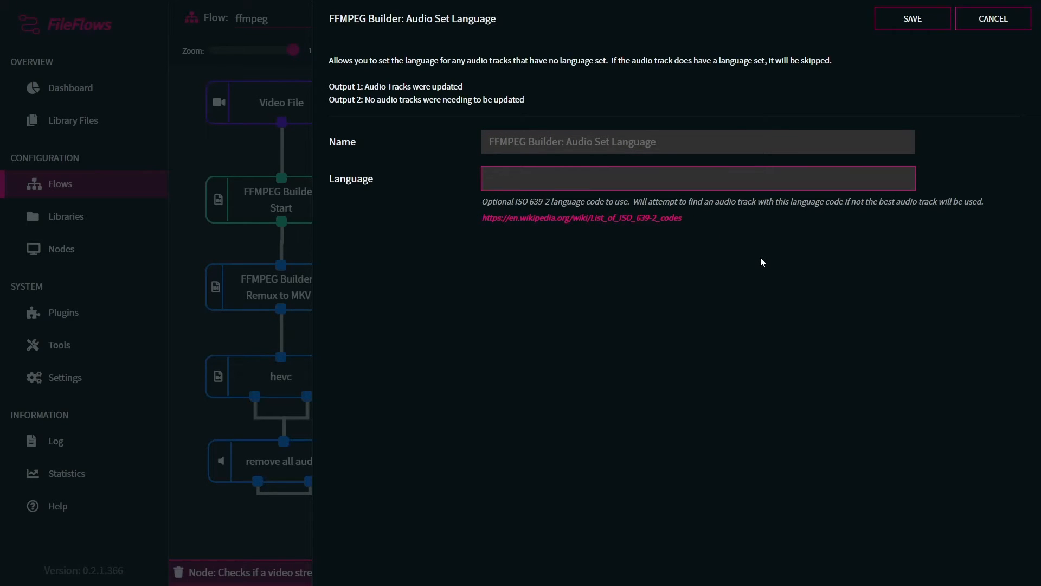
text(eng)
click(900, 24)
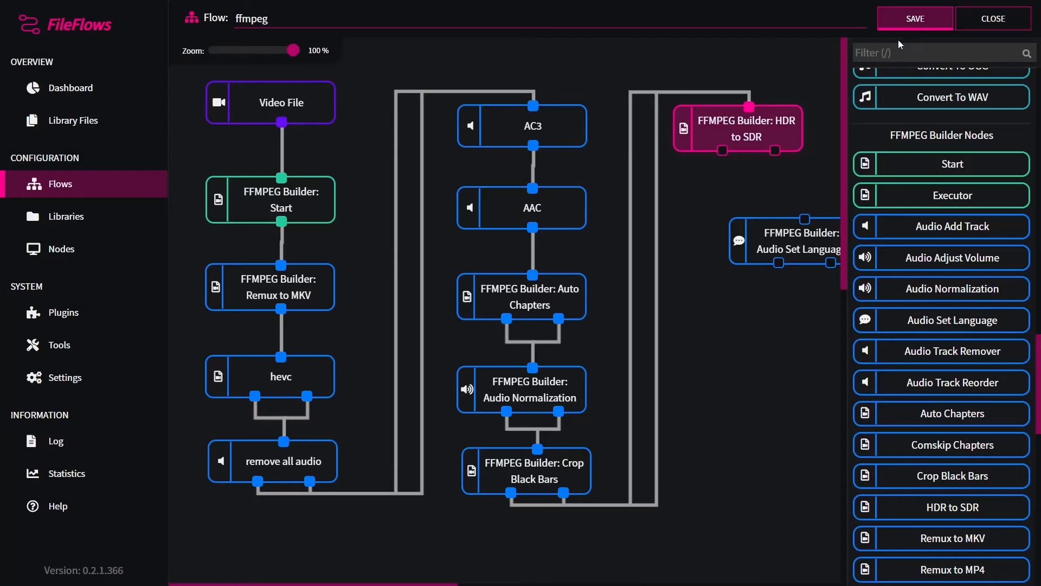
Step: Place Audio Set Language below HDR to SDR and connect both HDR to SDR outputs to it
drag(801, 242, 736, 232)
drag(721, 150, 740, 209)
drag(765, 237, 773, 232)
click(773, 231)
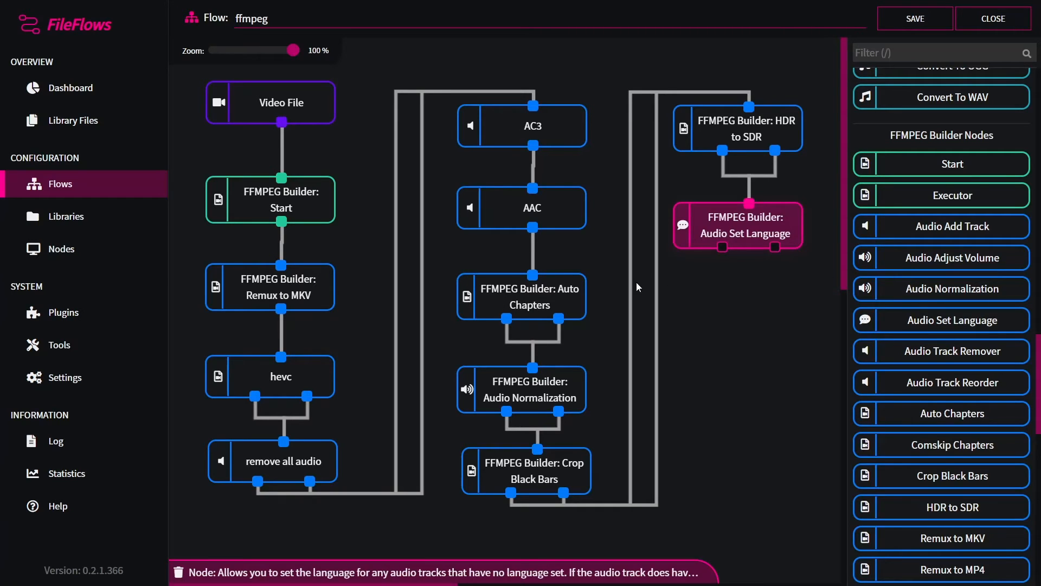
click(756, 334)
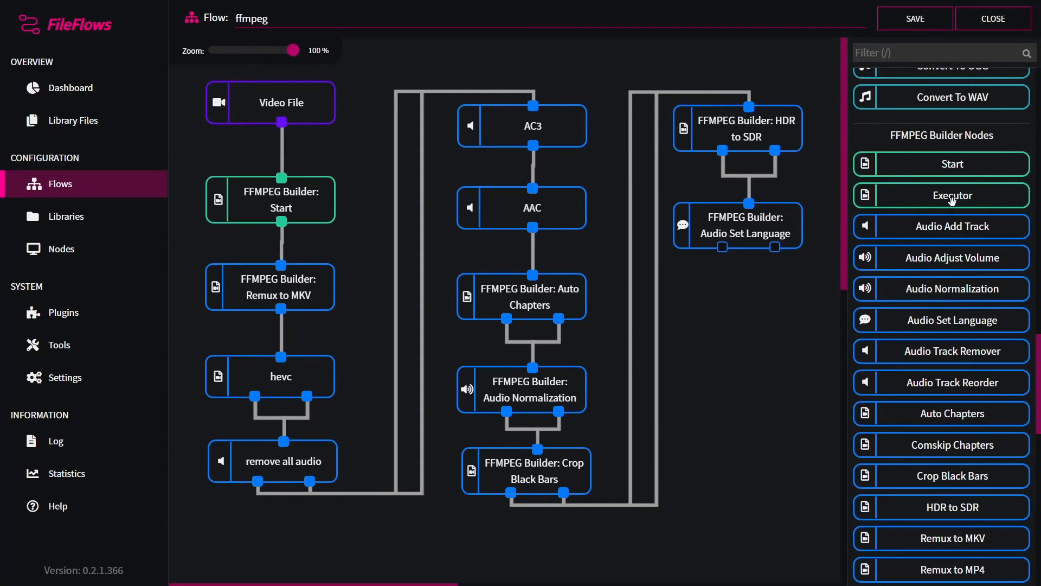
Step: Add an FFMPEG Builder Executor node below Audio Set Language and connect both its outputs to it
drag(952, 201, 761, 329)
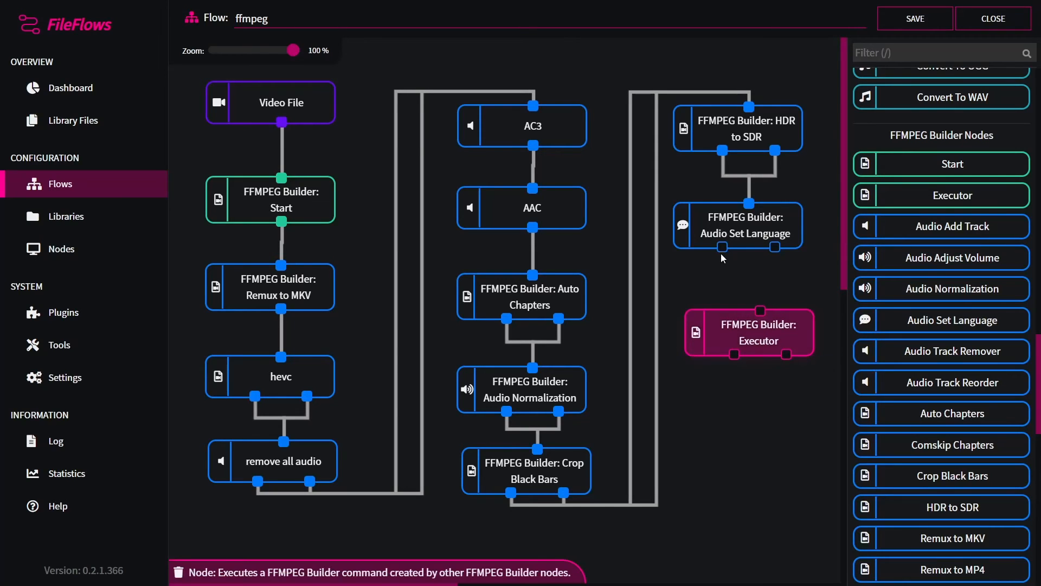
drag(722, 247, 761, 309)
drag(775, 247, 774, 319)
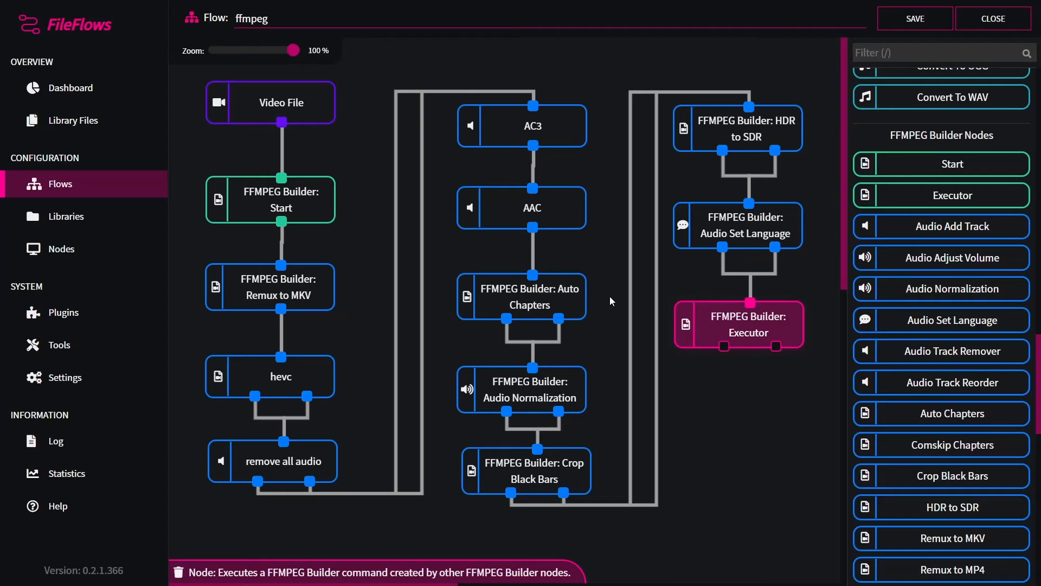
Step: Select the Start and Executor nodes and examine the Executor's two outputs
click(296, 209)
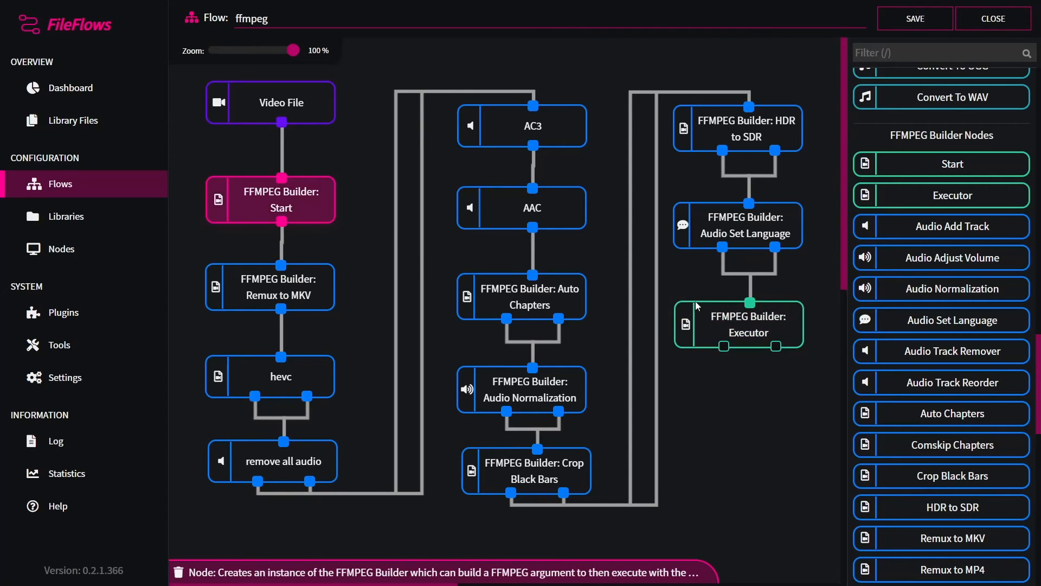
click(699, 309)
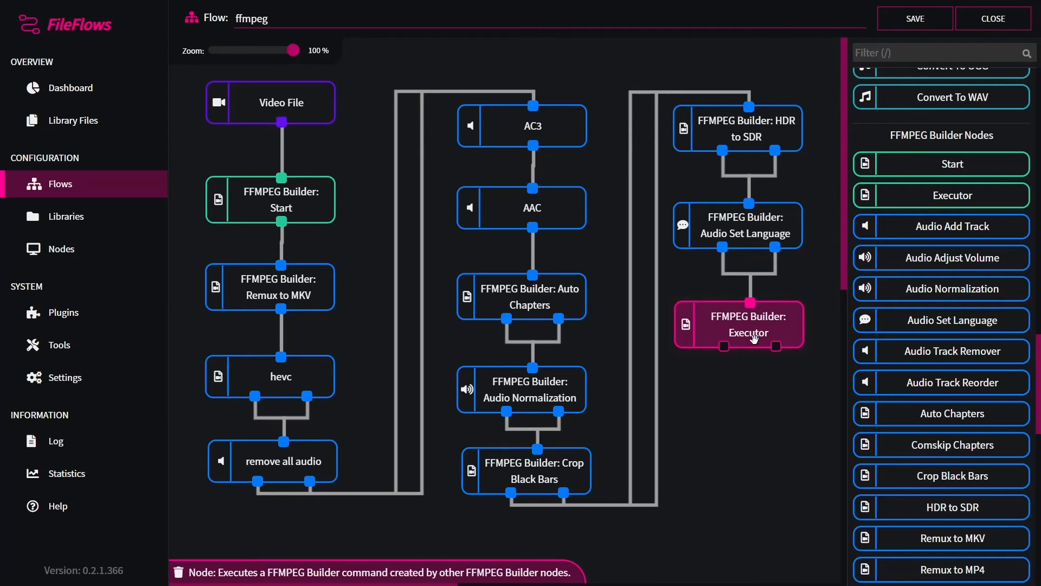
mouse_move(723, 346)
mouse_move(776, 347)
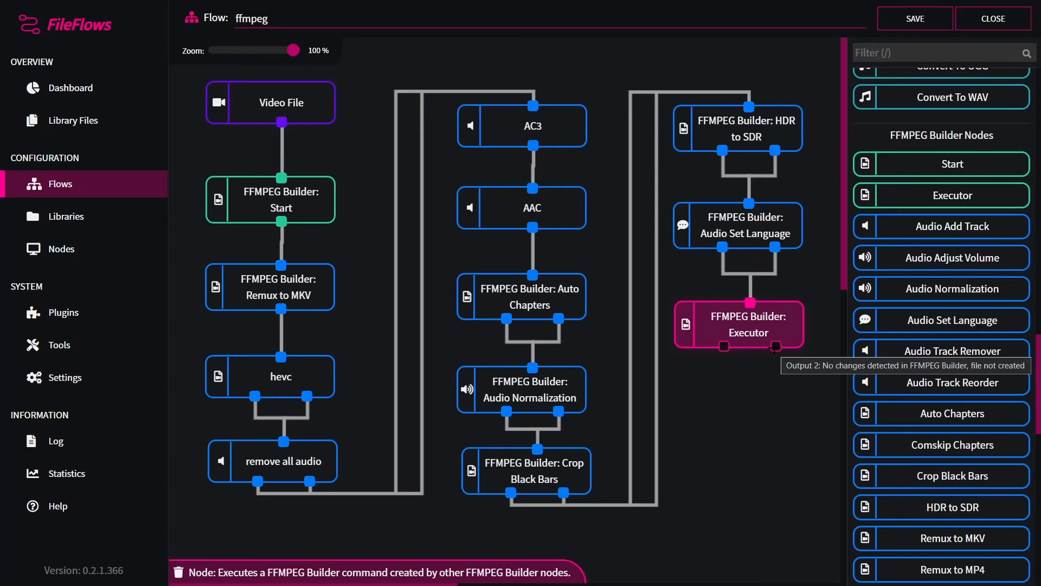
click(902, 54)
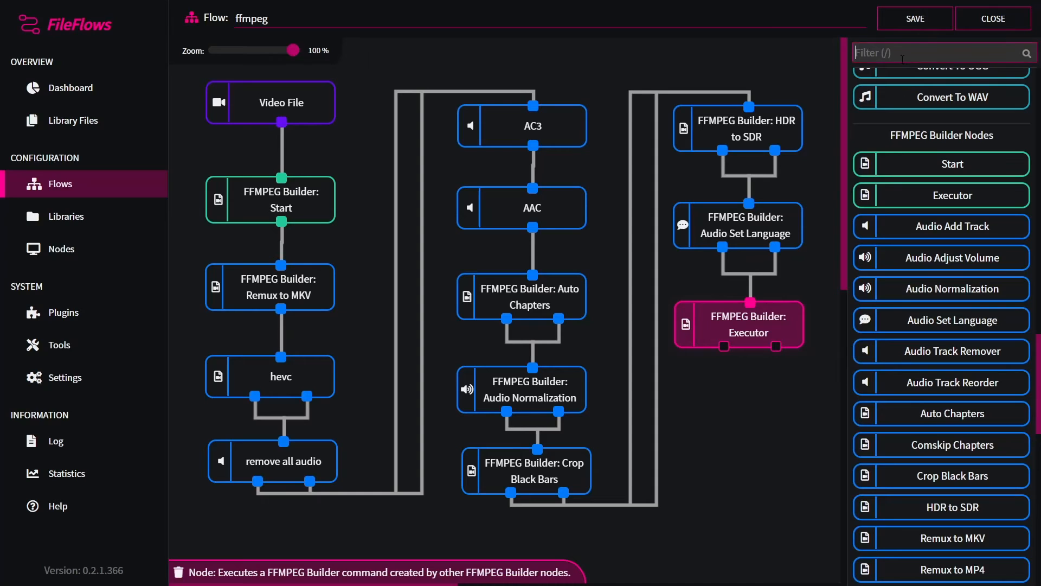
text(replace)
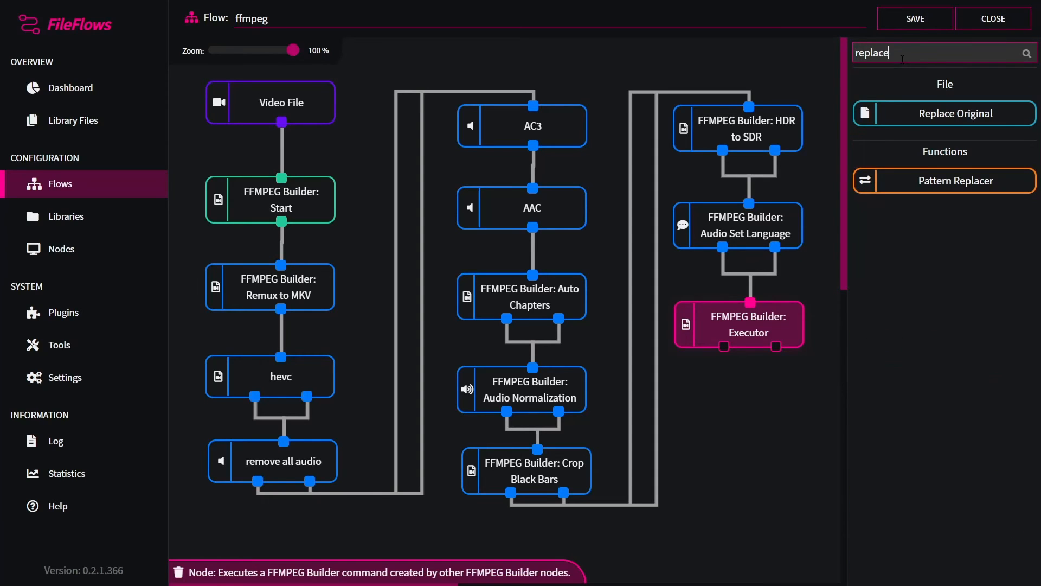
drag(922, 112, 773, 424)
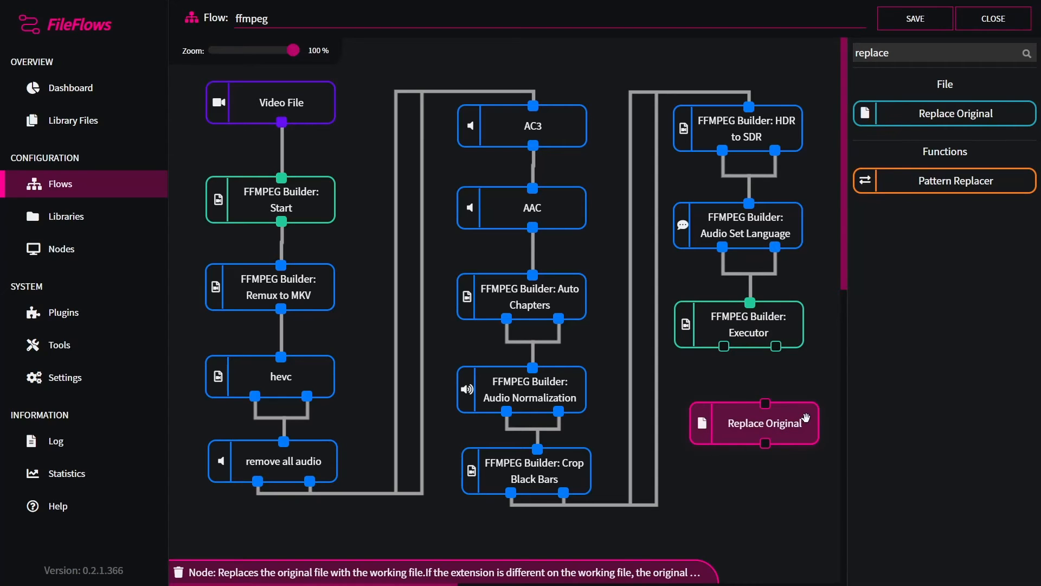
key(Delete)
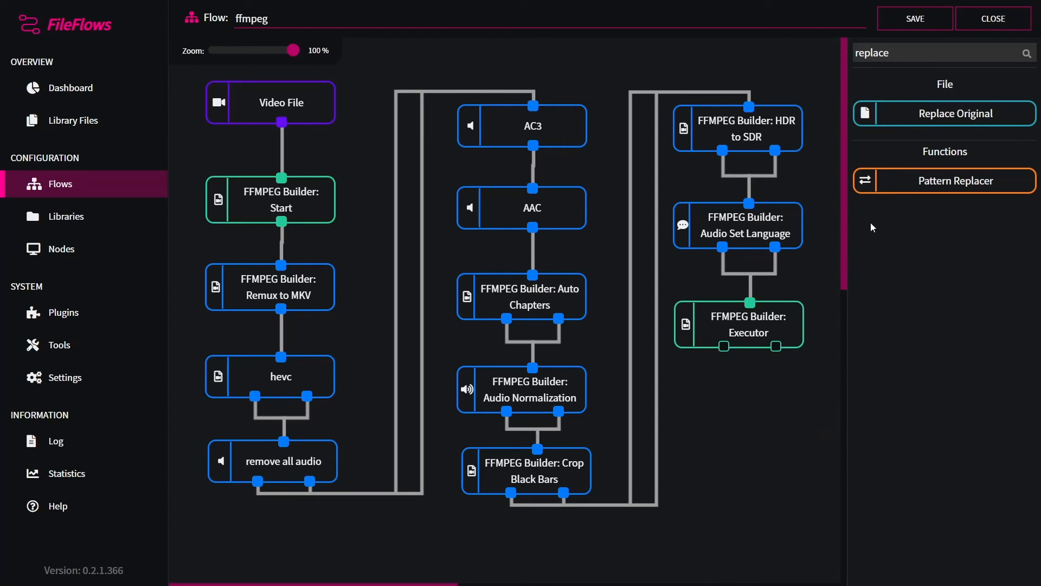
Step: Add a Copy File node with the destination folder D:\videos\converted
double_click(896, 53)
key(BackSpace)
text(copy)
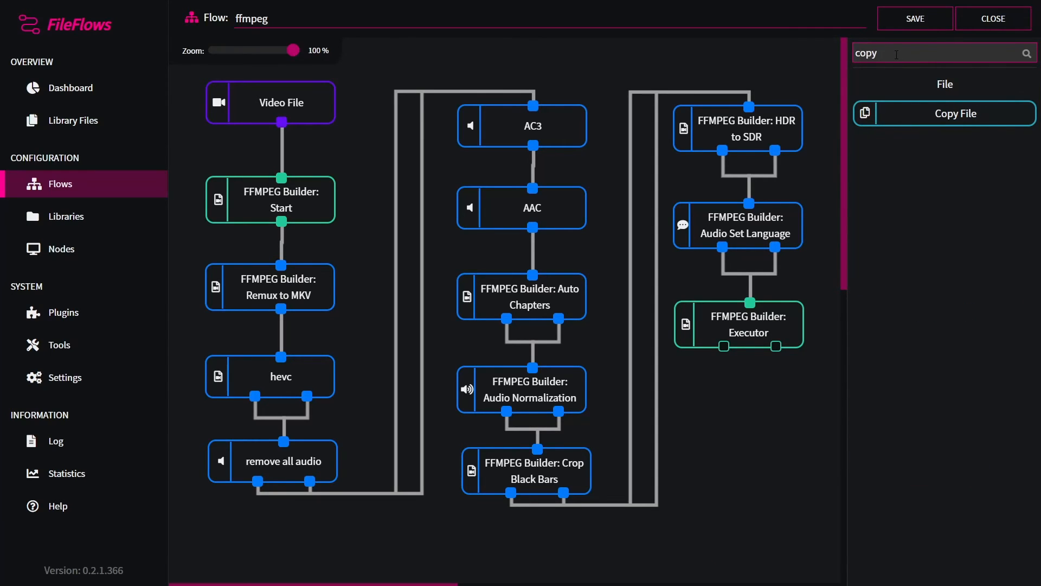
drag(912, 114, 735, 431)
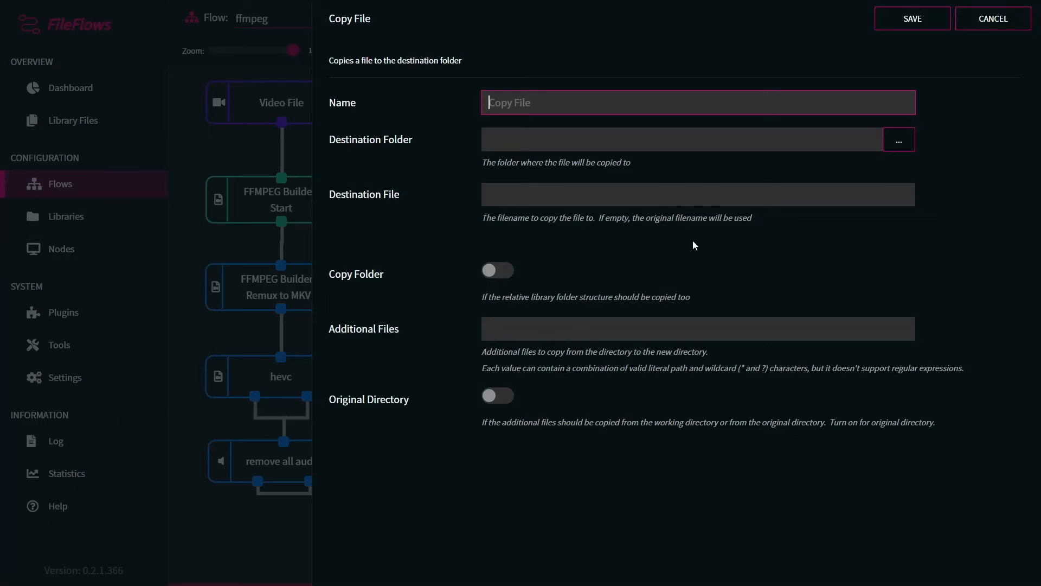
click(483, 141)
text(D:\videos\converted)
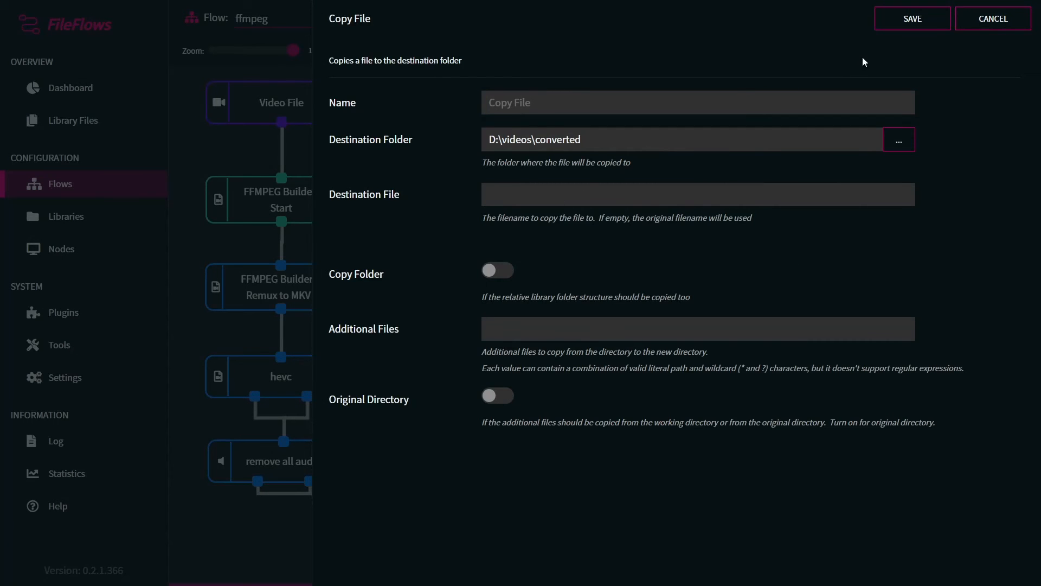
click(925, 23)
Step: Place Copy File below the Executor and connect both Executor outputs to it
drag(756, 434, 750, 418)
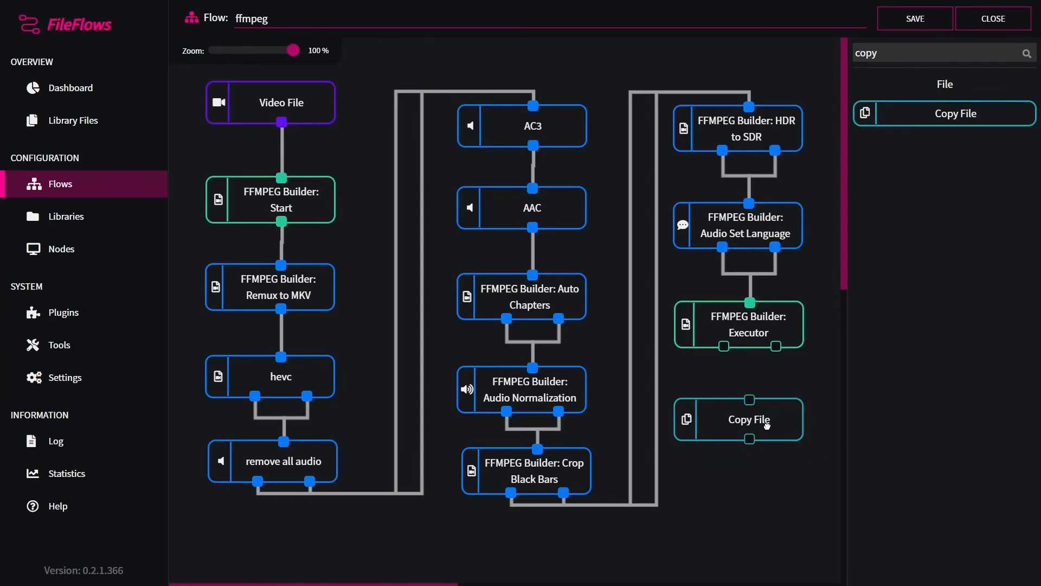
mouse_move(724, 346)
mouse_down()
mouse_move(742, 404)
mouse_move(768, 426)
mouse_up()
click(768, 427)
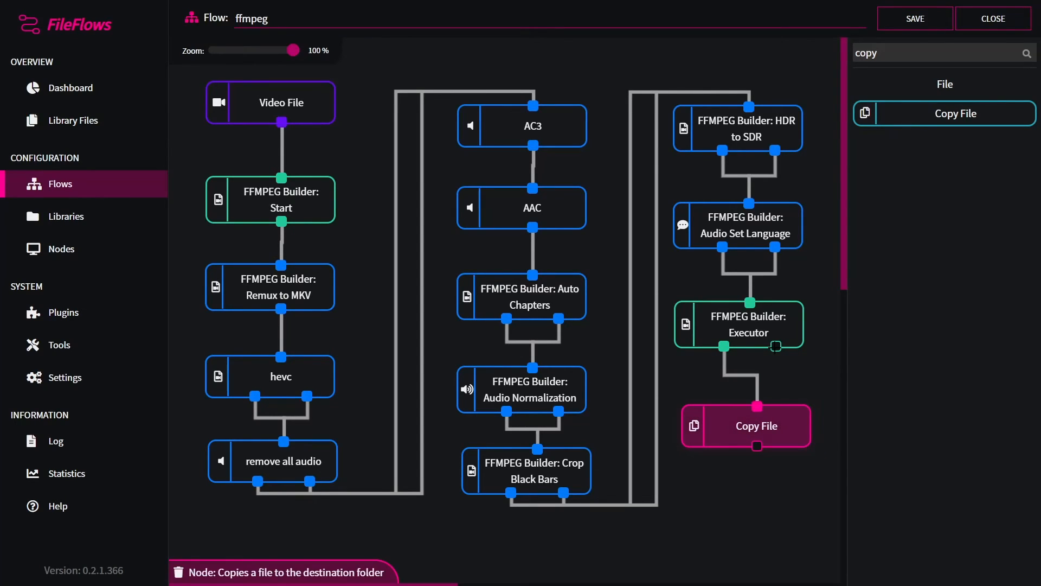
drag(775, 346, 773, 408)
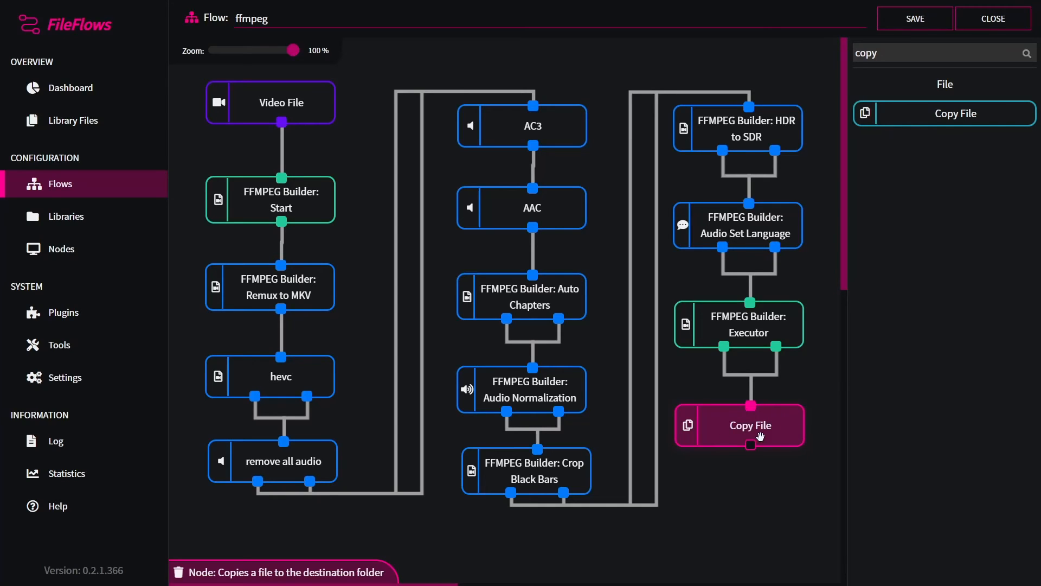
click(815, 372)
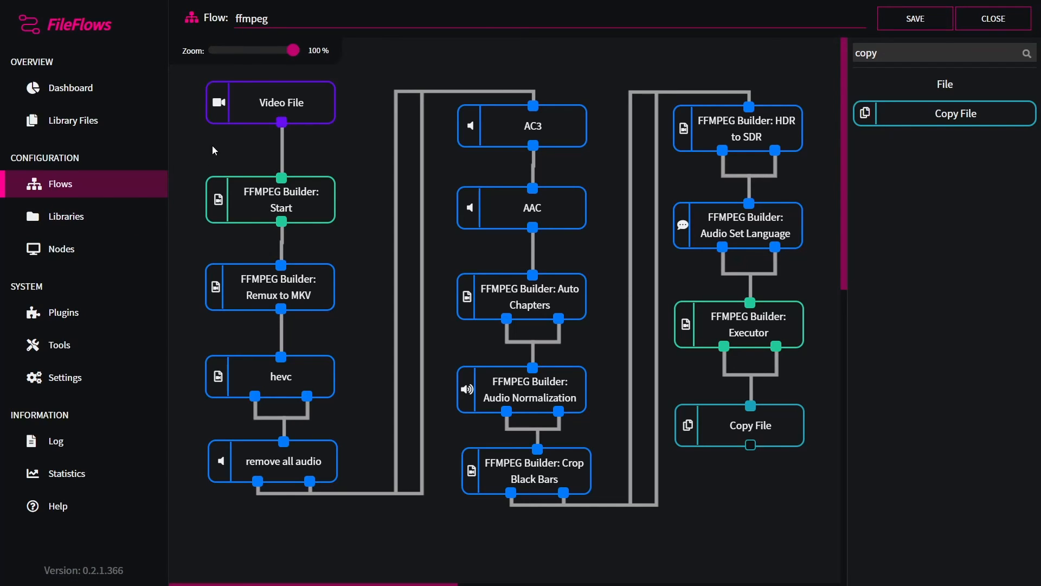
Step: Set the Video Library's flow to ffmpeg and save the library
click(100, 221)
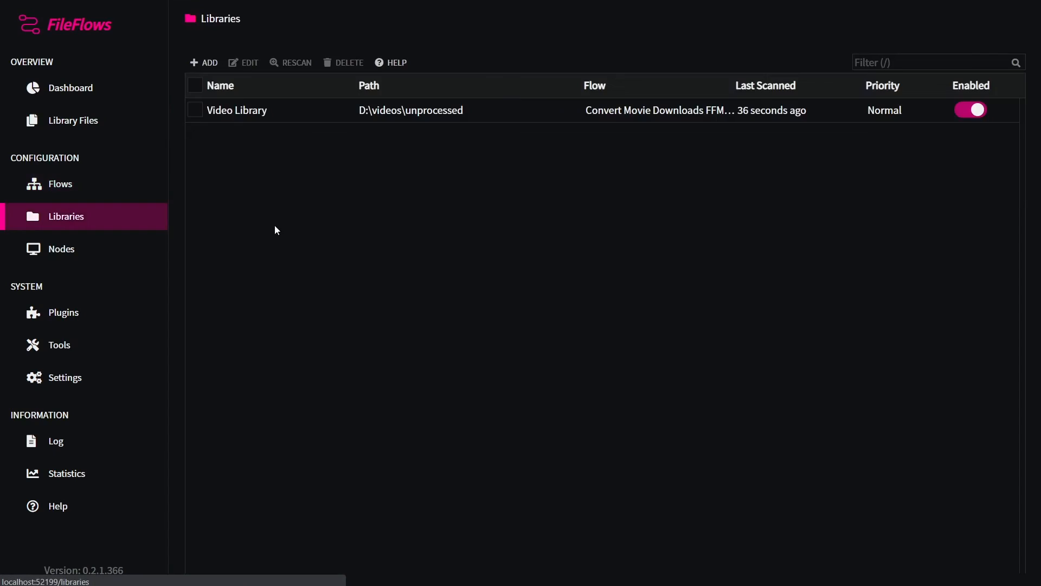
double_click(345, 109)
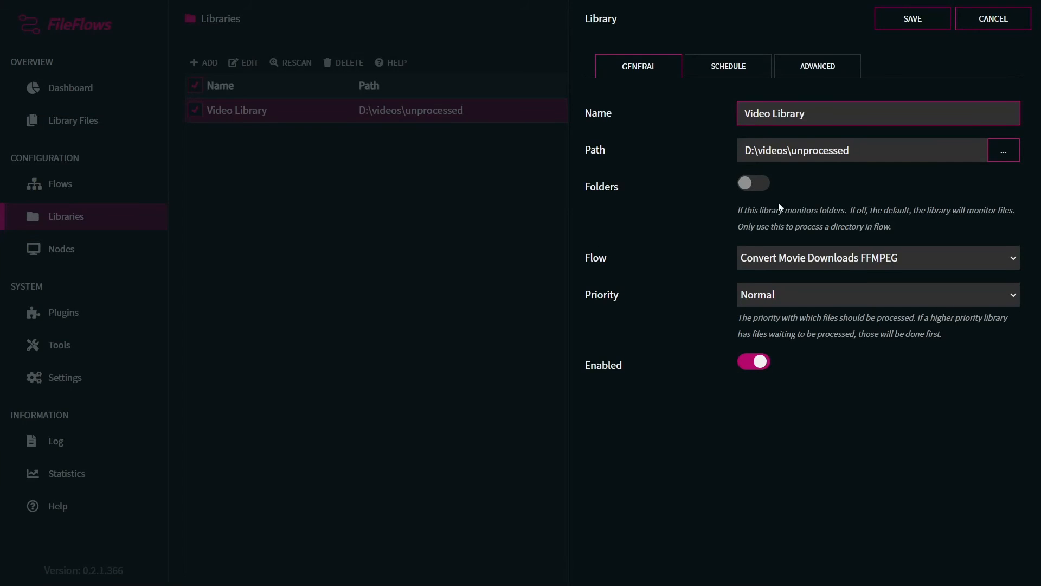
click(862, 259)
click(756, 302)
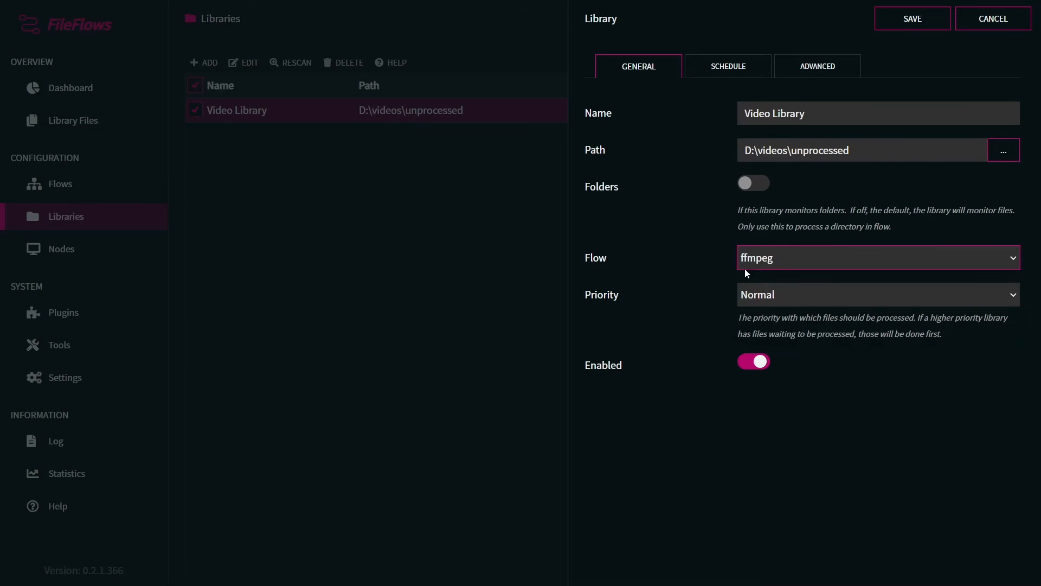
click(913, 22)
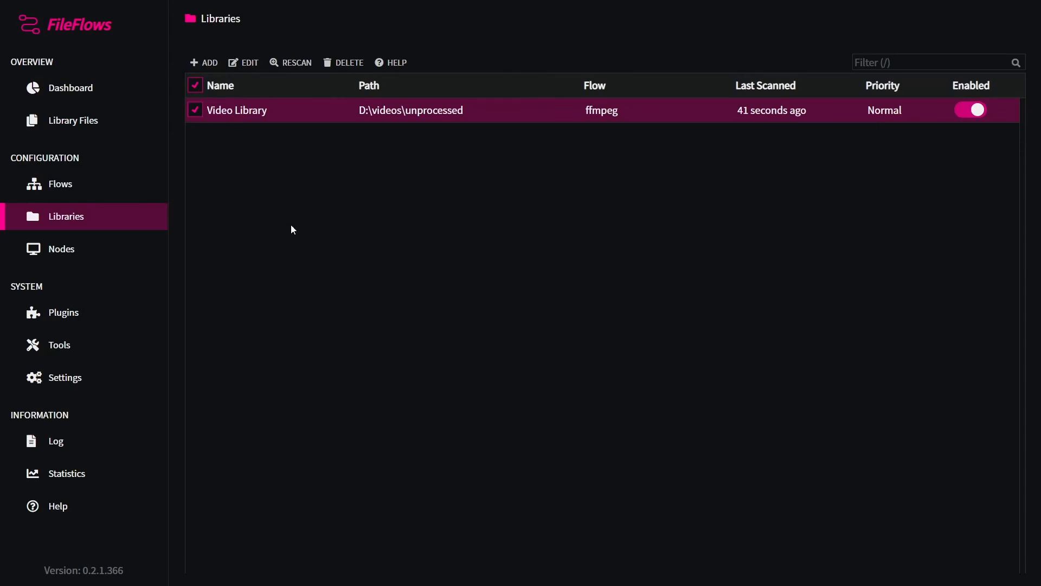
Step: Enable the Internal Processing Node
click(75, 255)
click(970, 109)
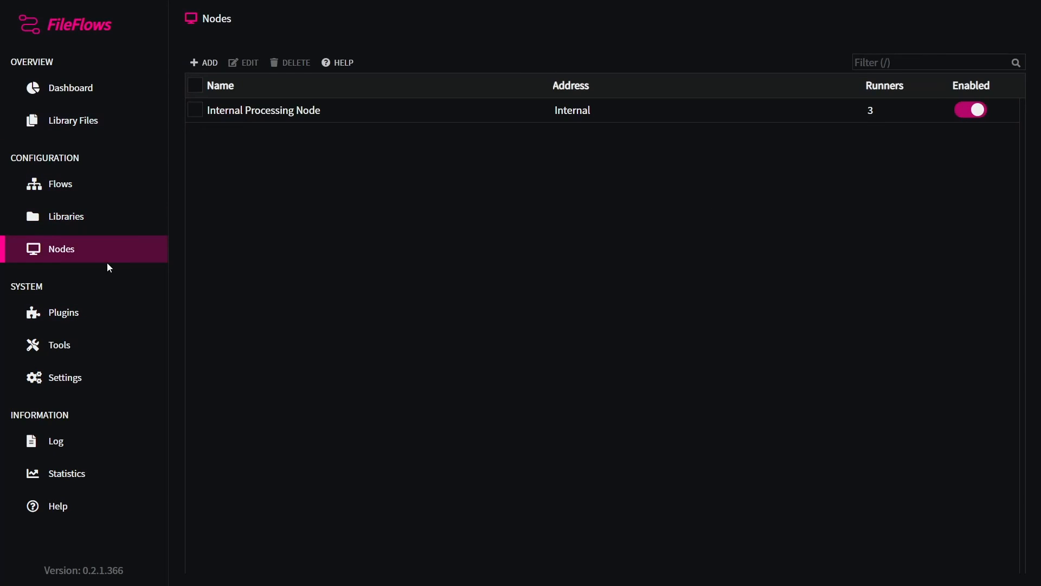
Step: Check the library files in the processing and processed queues
click(87, 130)
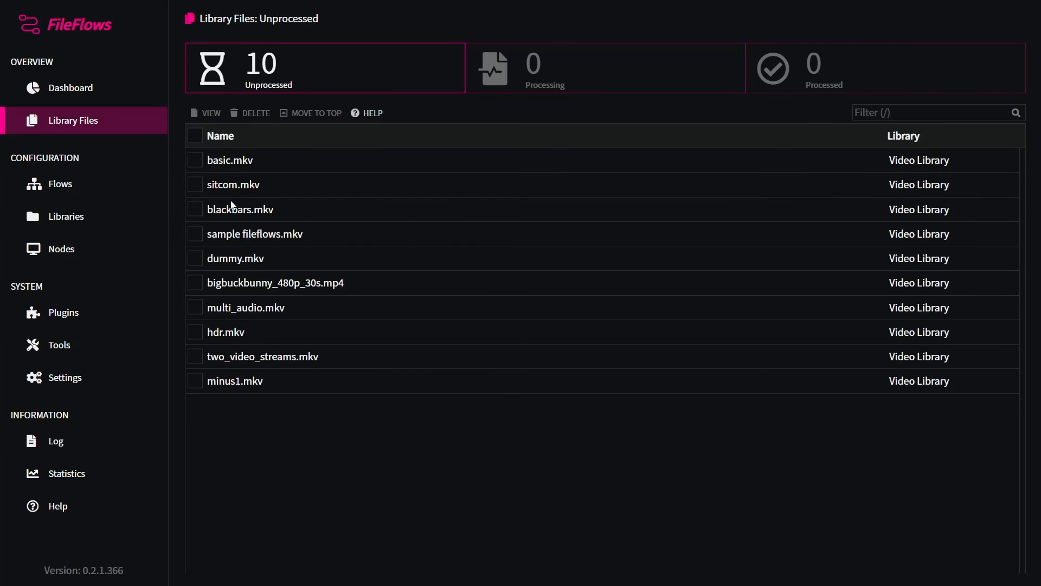
click(543, 71)
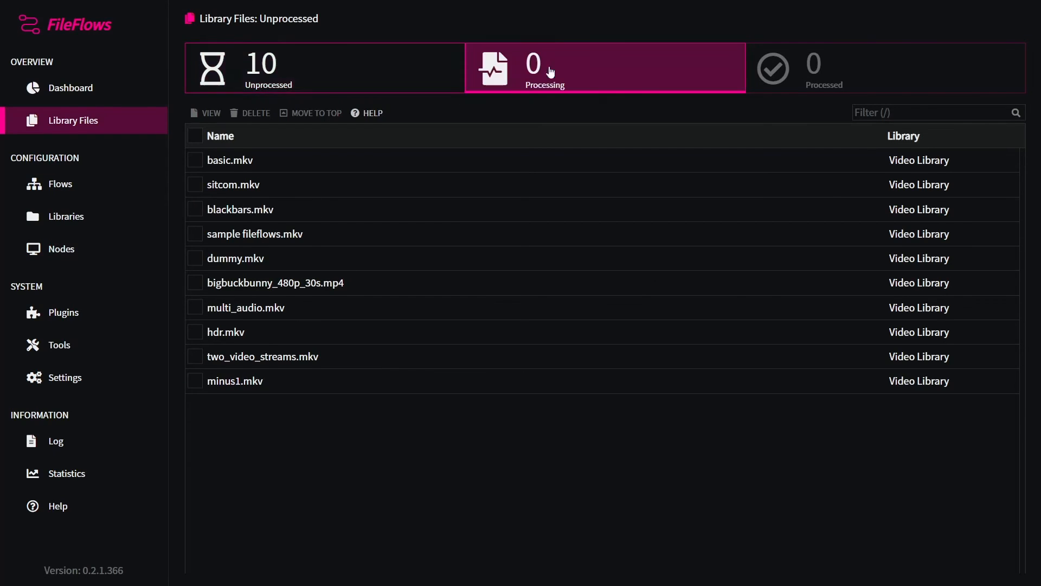
click(379, 170)
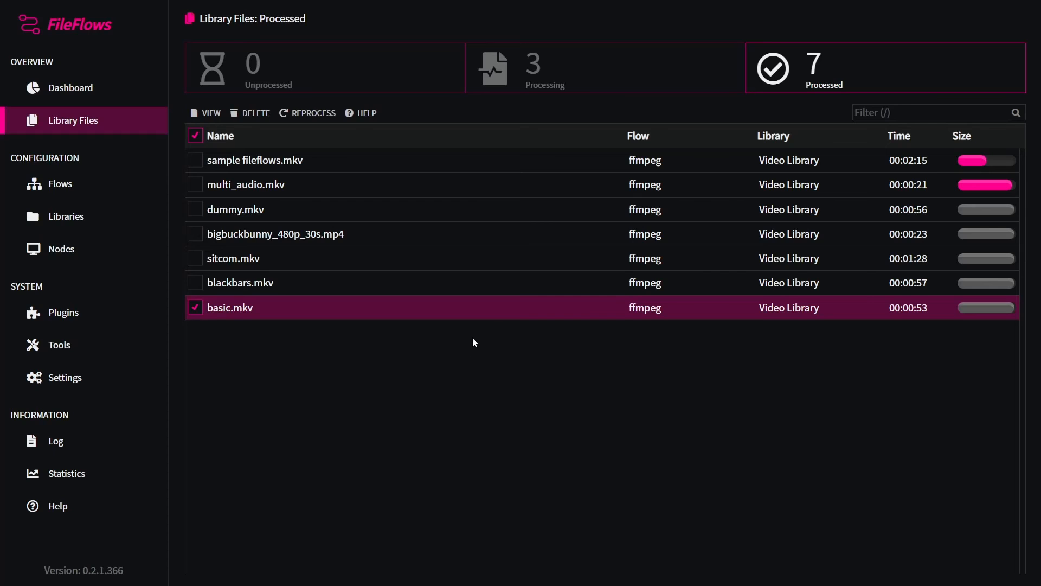
Step: Open basic.mkv's processing details and review the list of executed flow nodes
double_click(269, 312)
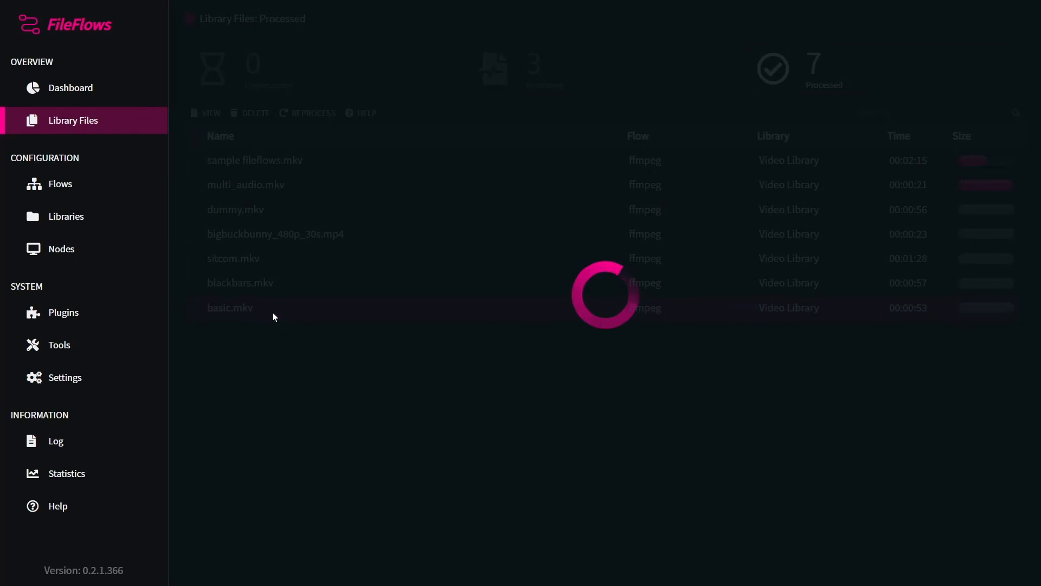
scroll(755, 350, down, 3)
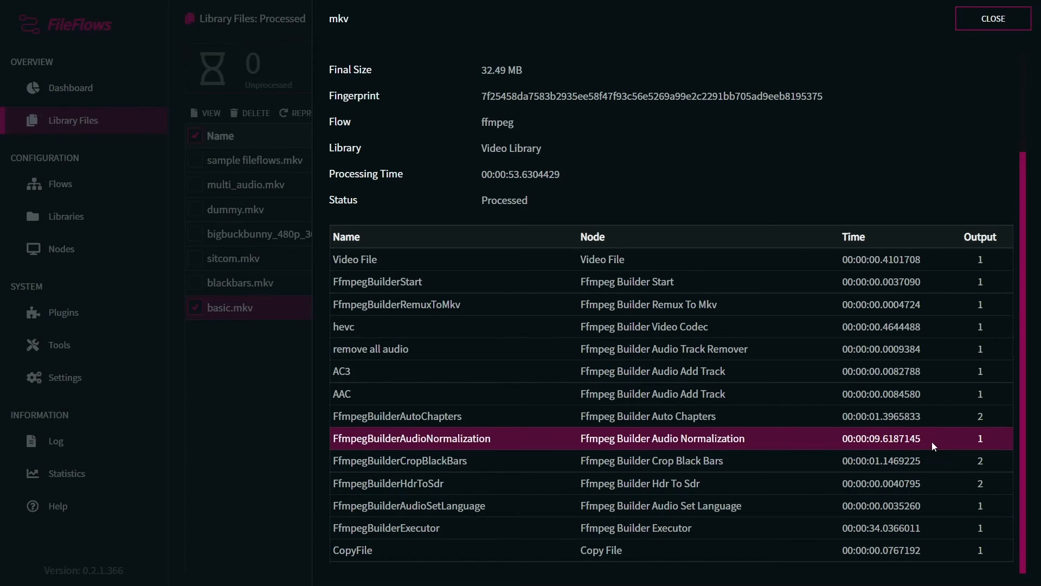
scroll(932, 441, up, 3)
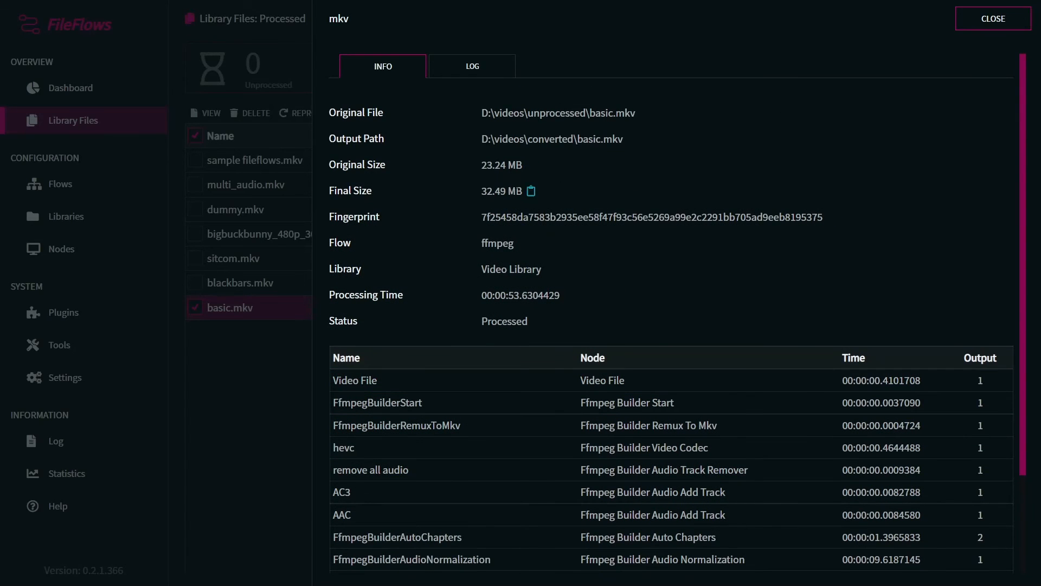
scroll(700, 393, down, 3)
scroll(700, 433, up, 3)
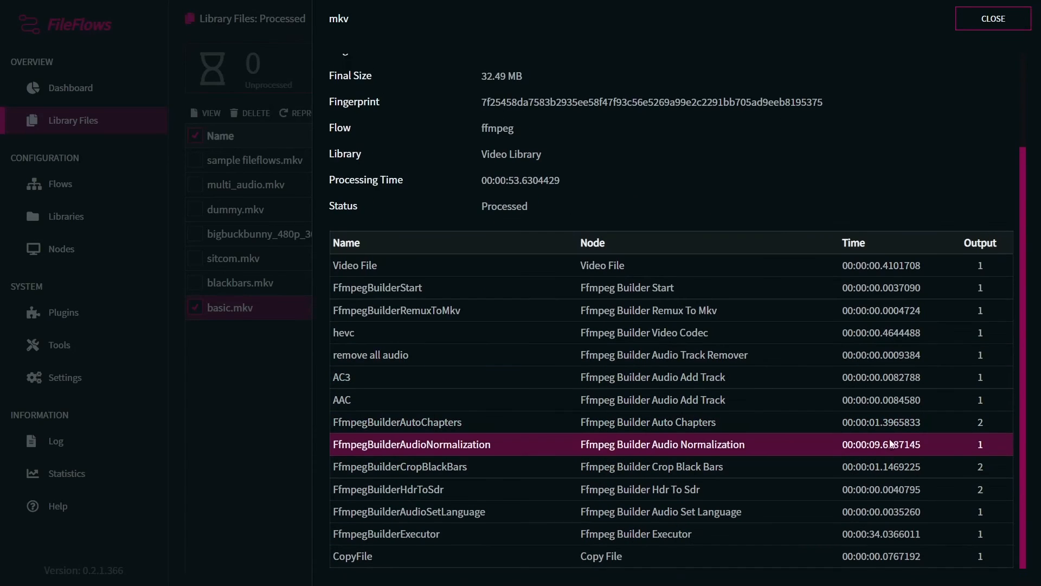
Step: Switch to the file's processing log and scroll through it to the FFmpeg Builder Executor section
click(477, 68)
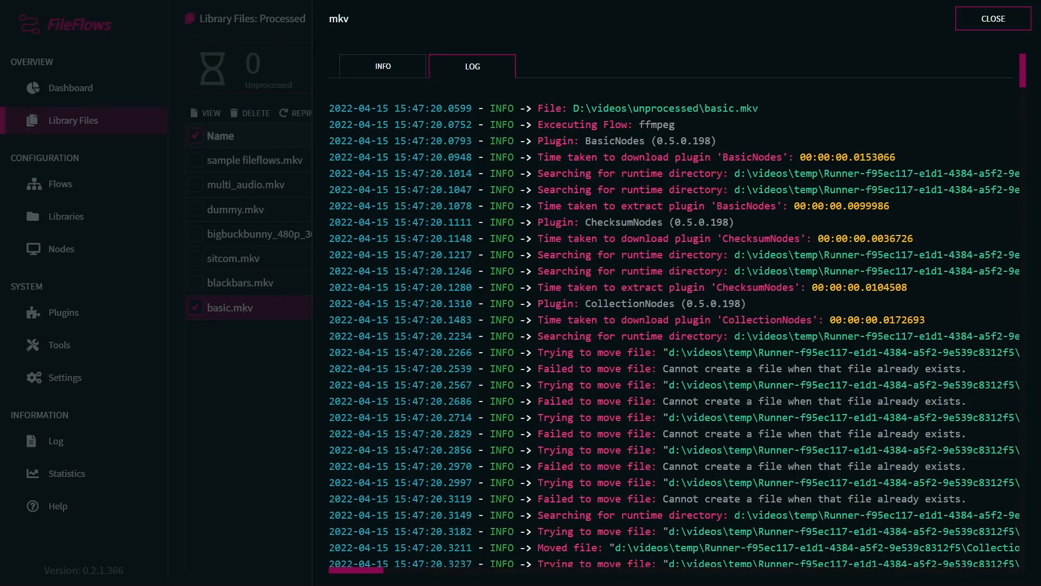
scroll(830, 254, down, 20)
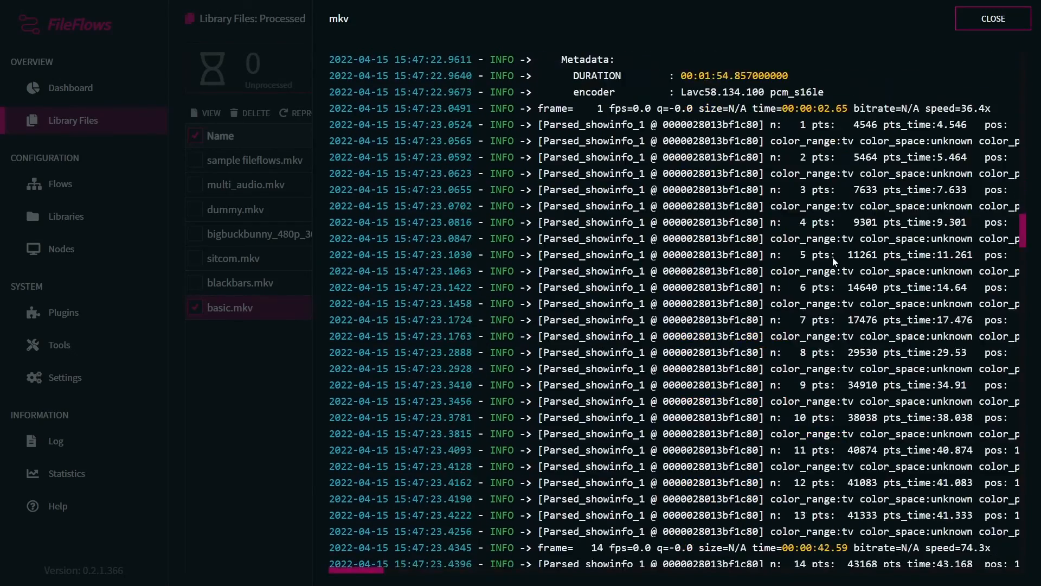
scroll(833, 261, down, 20)
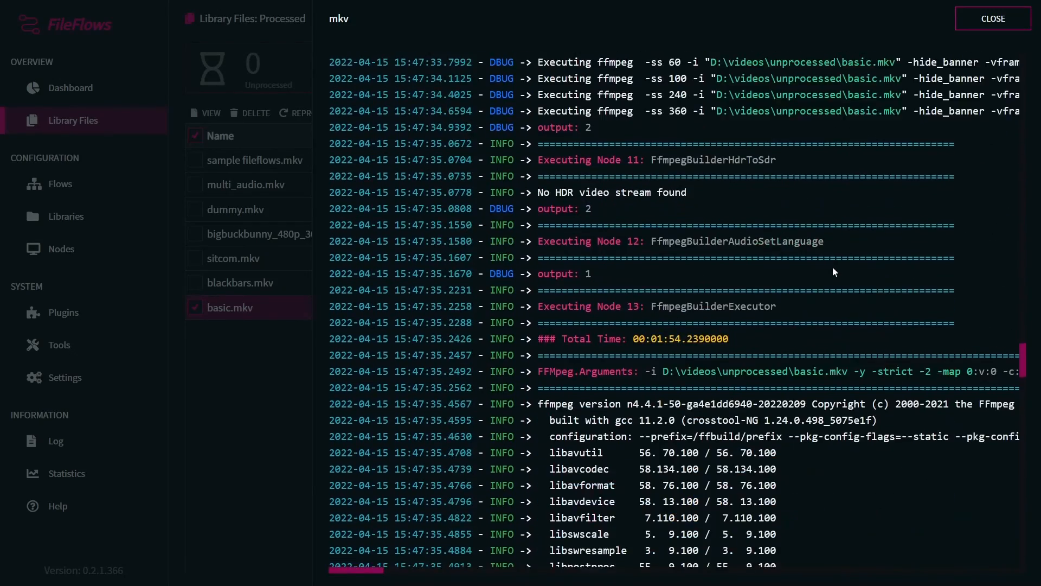
scroll(834, 271, down, 2)
scroll(612, 287, up, 1)
drag(574, 304, 681, 304)
click(681, 305)
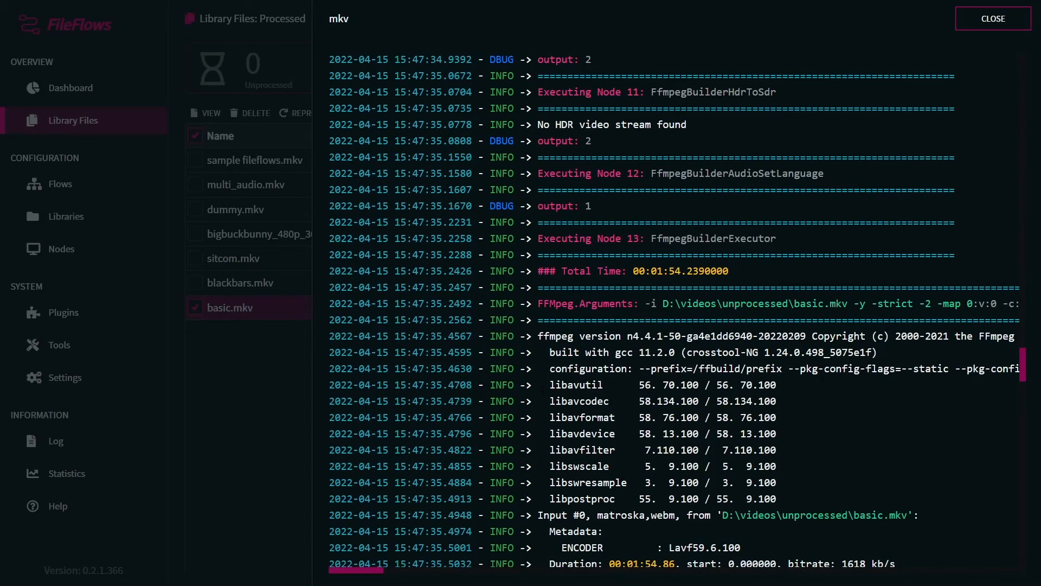
Step: Read along the FFmpeg arguments line, examining the video codec, stream mapping and AC3 audio encoding options
drag(383, 577, 420, 577)
drag(451, 304, 505, 304)
click(477, 304)
double_click(478, 304)
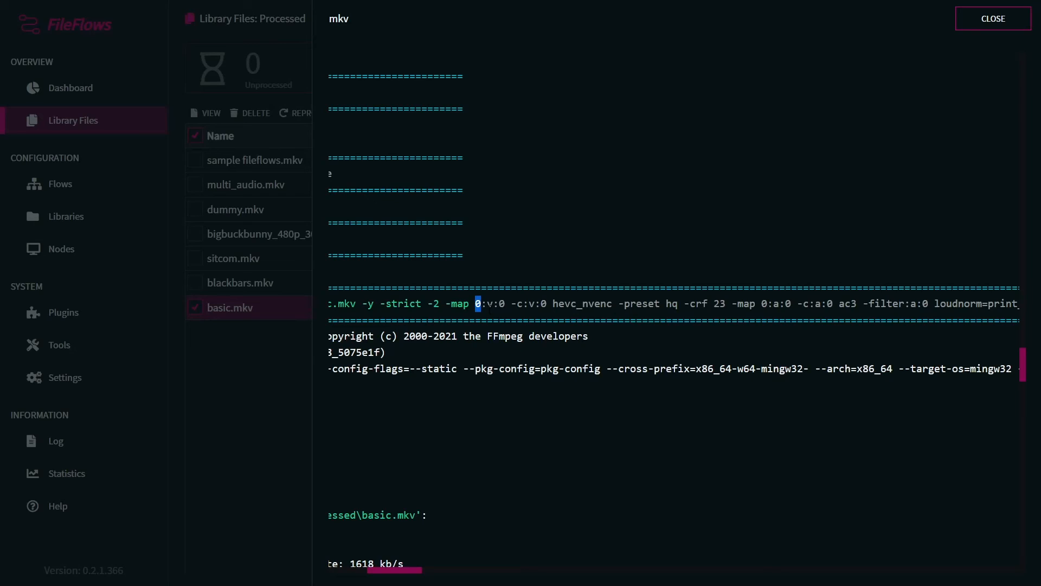
double_click(491, 305)
double_click(502, 304)
mouse_move(517, 304)
mouse_down()
mouse_move(540, 303)
mouse_move(524, 304)
mouse_up()
click(538, 304)
drag(772, 304, 780, 303)
drag(402, 572, 416, 572)
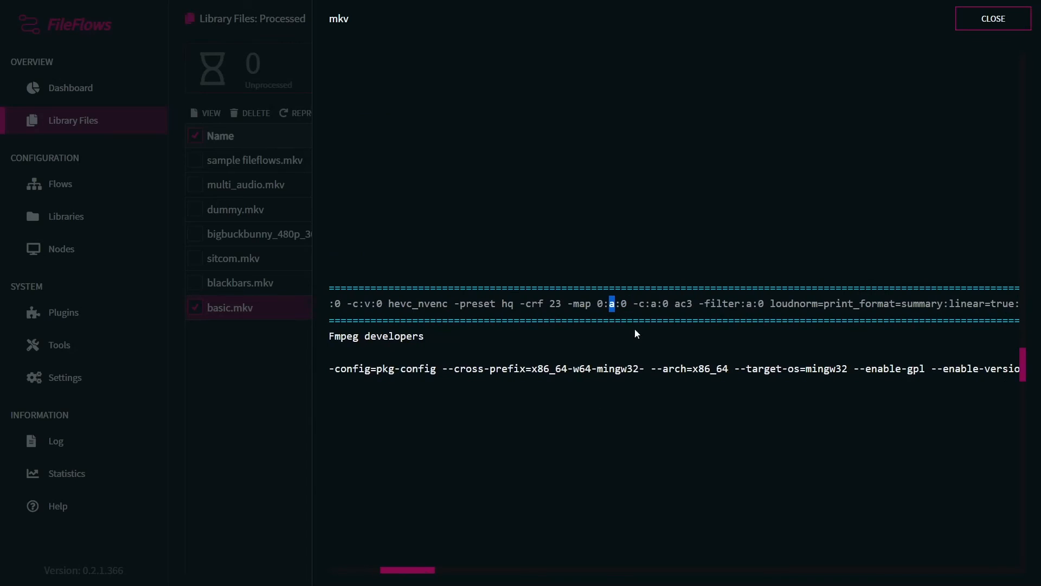
drag(639, 304, 669, 305)
click(667, 304)
drag(728, 303, 925, 304)
click(831, 306)
drag(418, 572, 512, 571)
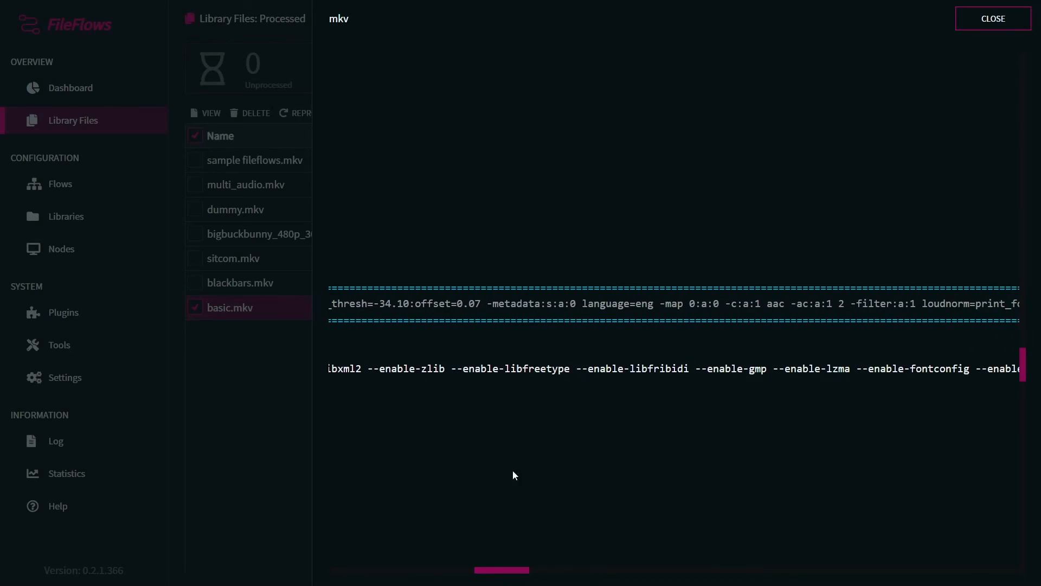
Step: Continue along the FFmpeg arguments, examining the audio language metadata, AAC track, loudness filter and subtitle mapping
drag(492, 303, 575, 304)
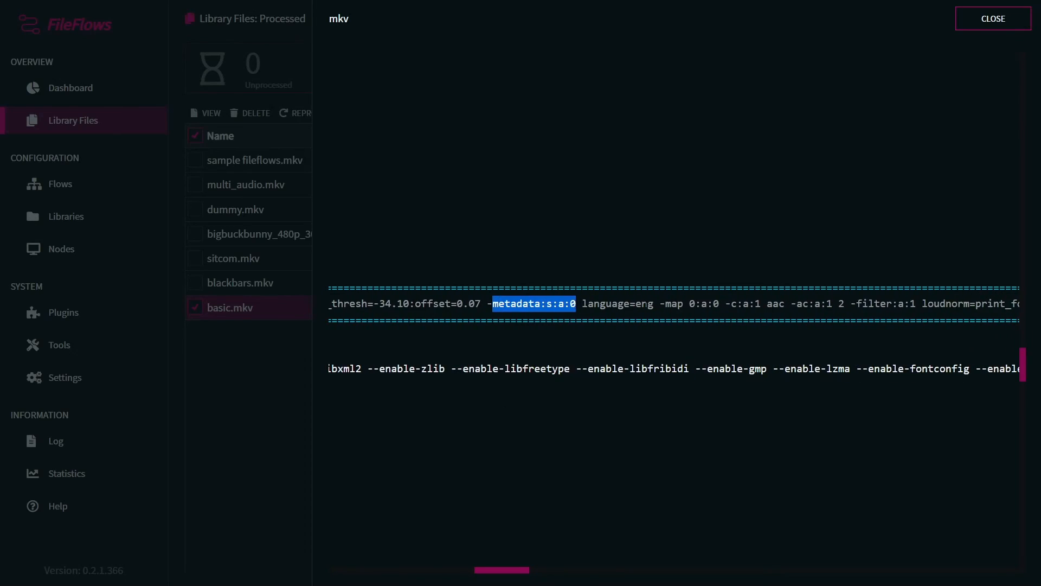
drag(654, 303, 584, 304)
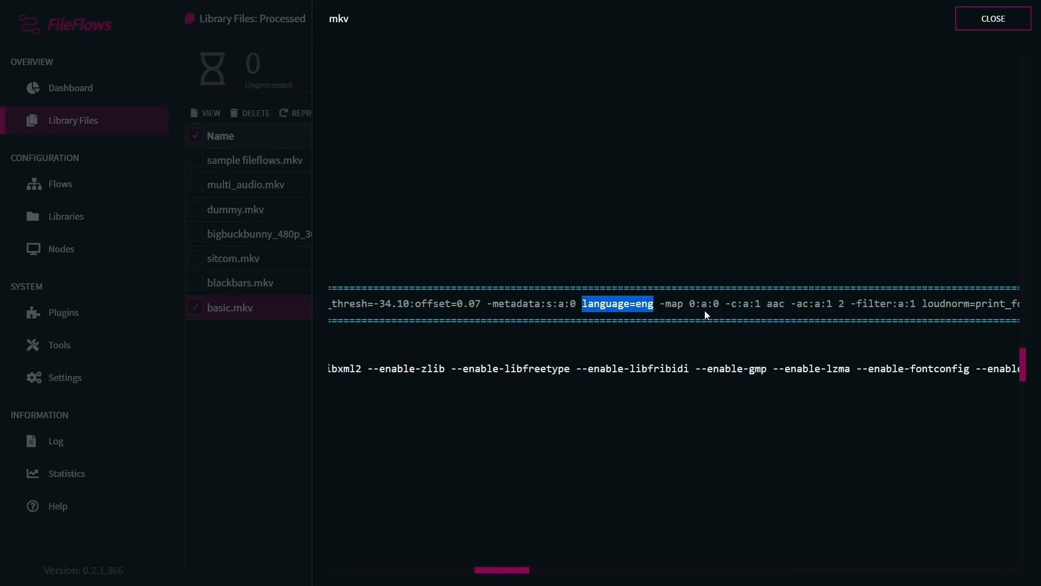
double_click(773, 304)
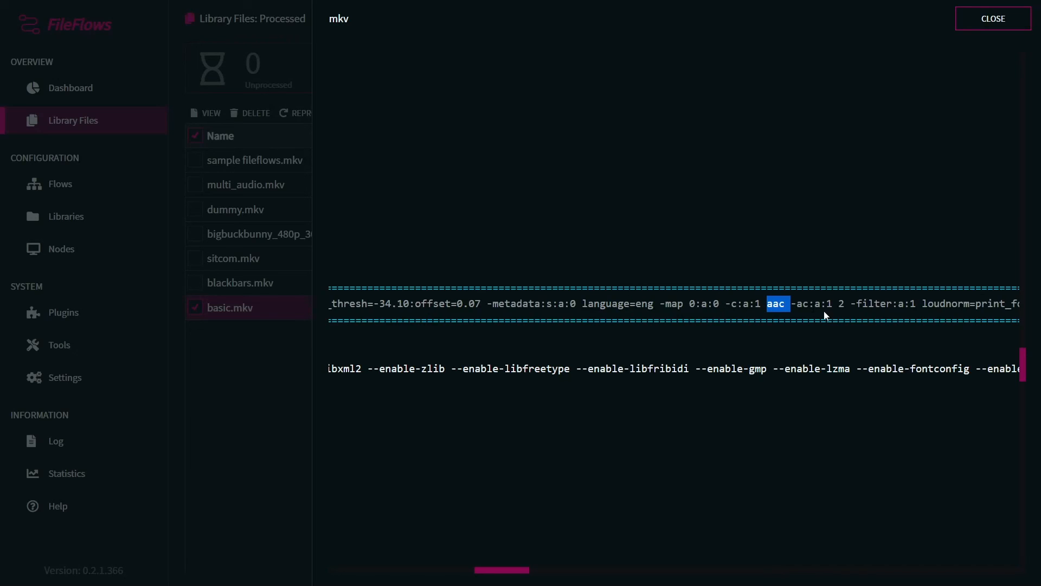
double_click(945, 304)
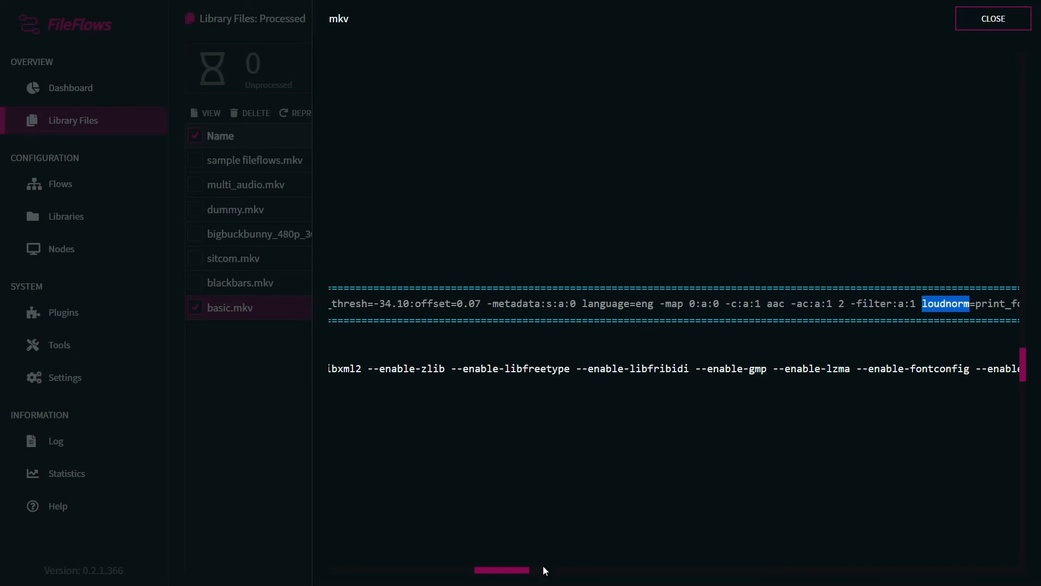
drag(519, 569, 628, 570)
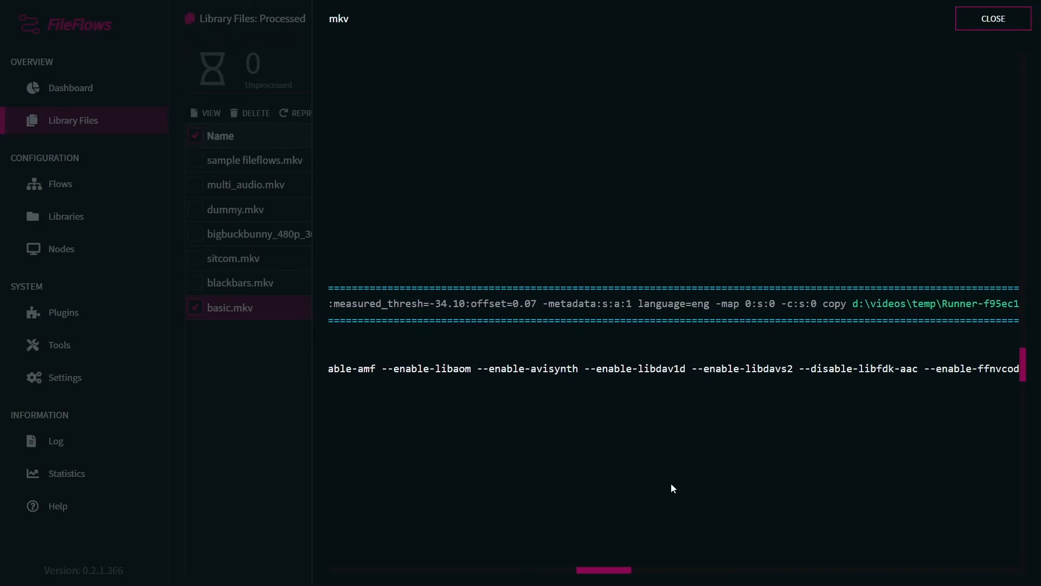
drag(710, 304, 639, 305)
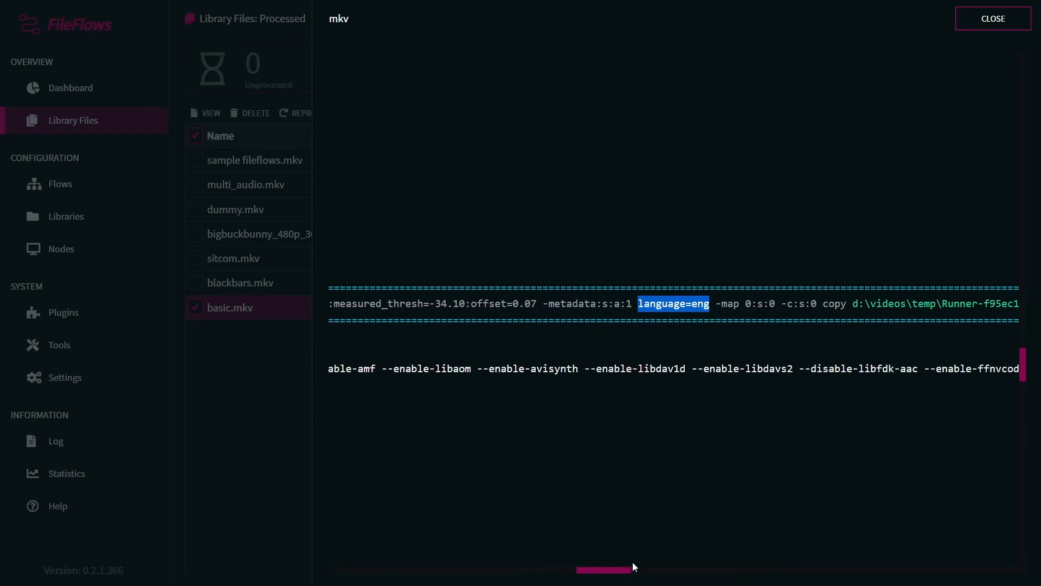
drag(721, 304, 763, 304)
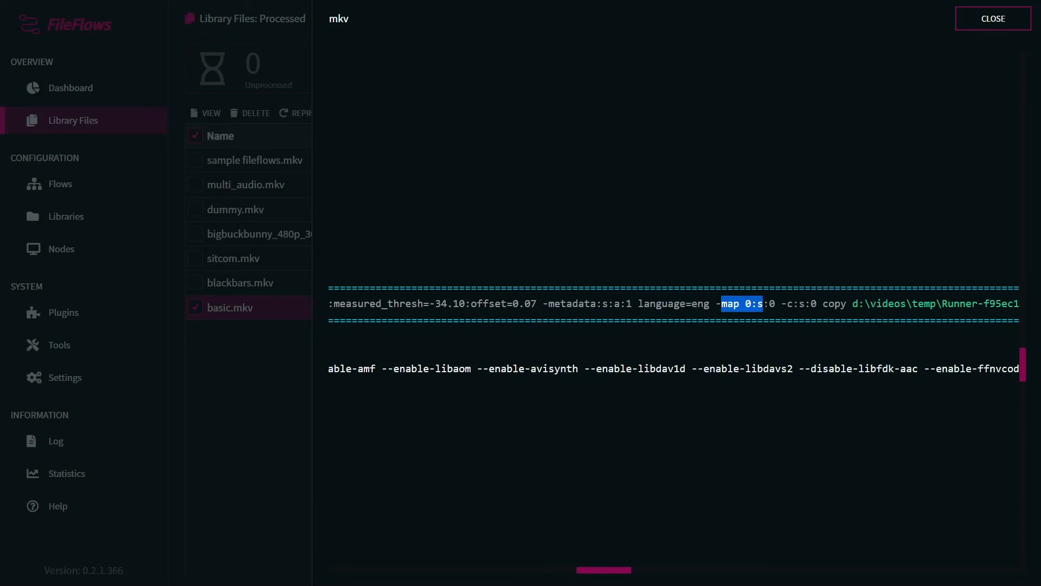
click(763, 304)
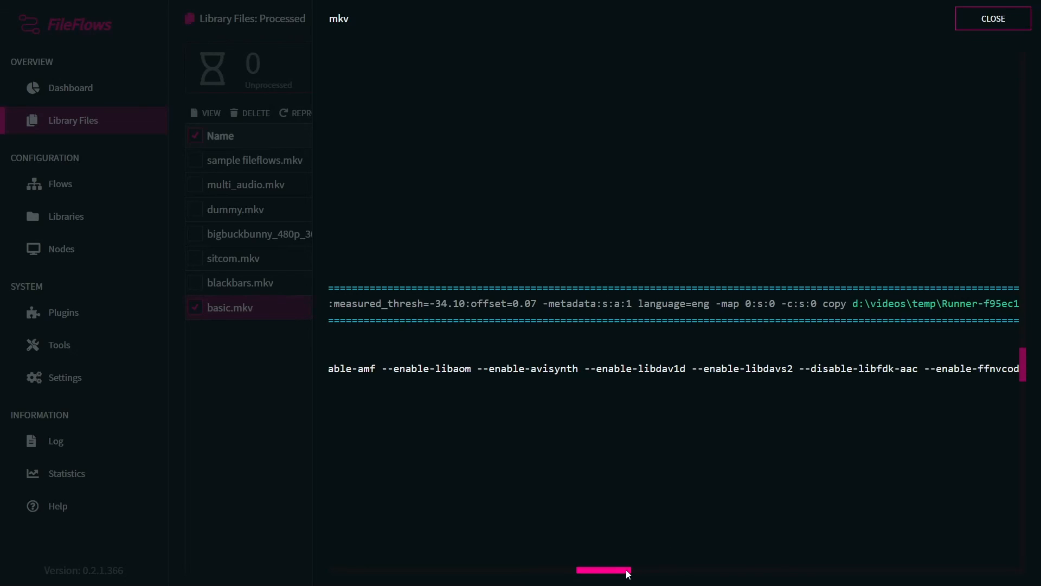
drag(629, 571, 631, 572)
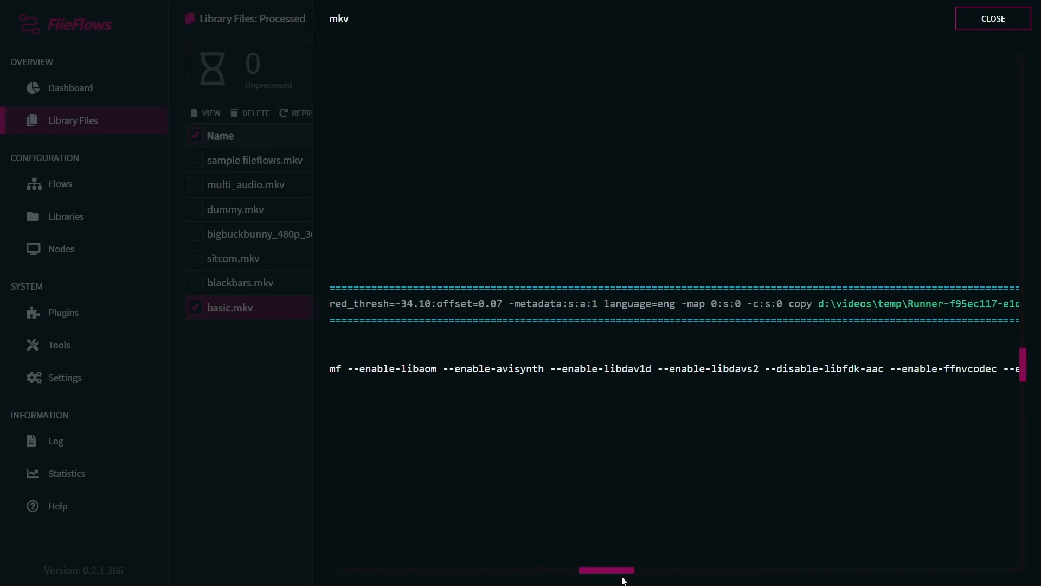
drag(626, 571, 377, 573)
Step: Scroll back through the log and close the file details
scroll(760, 382, down, 8)
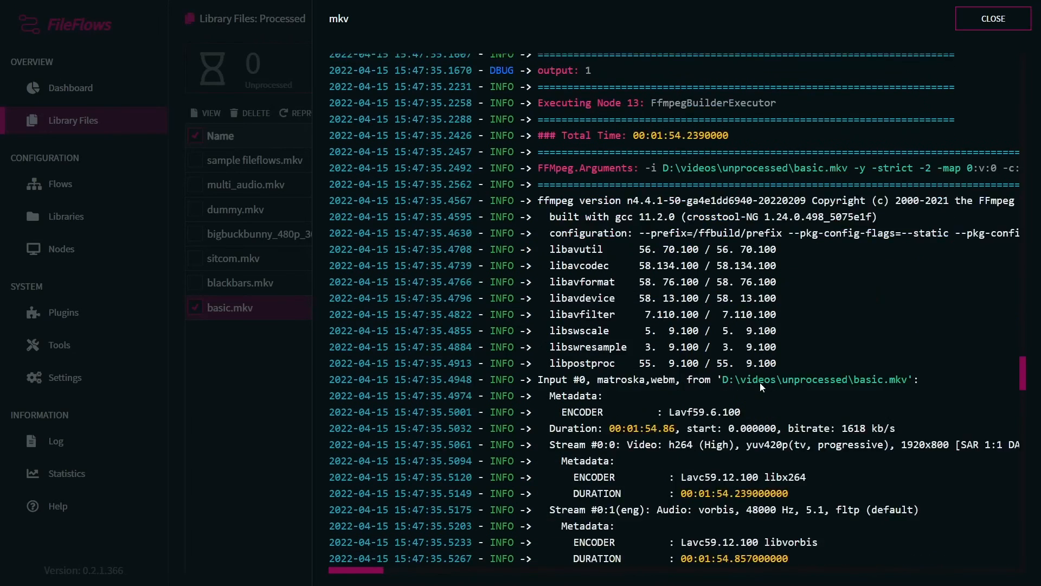
scroll(795, 405, up, 5)
scroll(795, 405, up, 4)
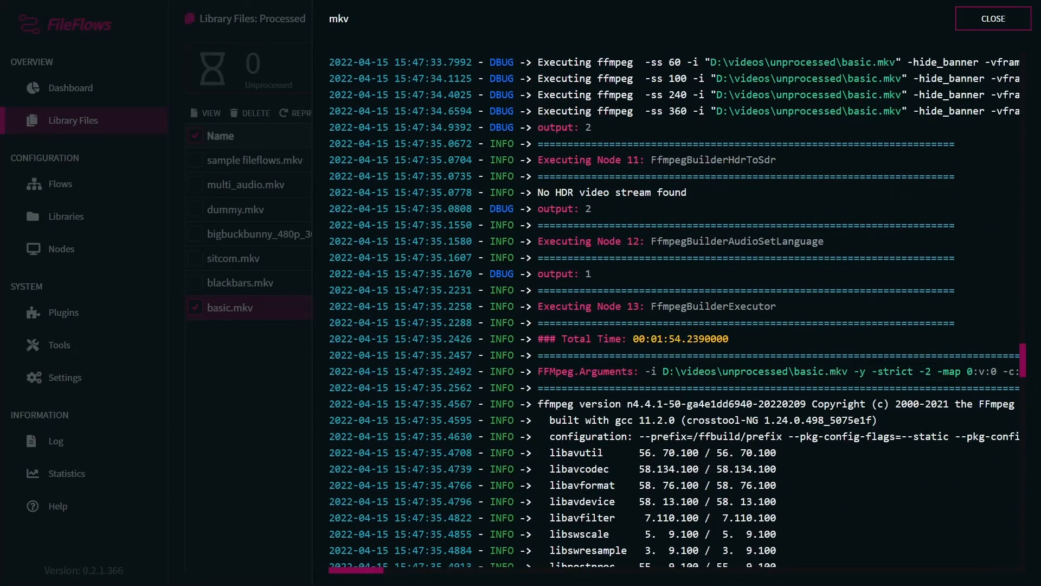
click(996, 28)
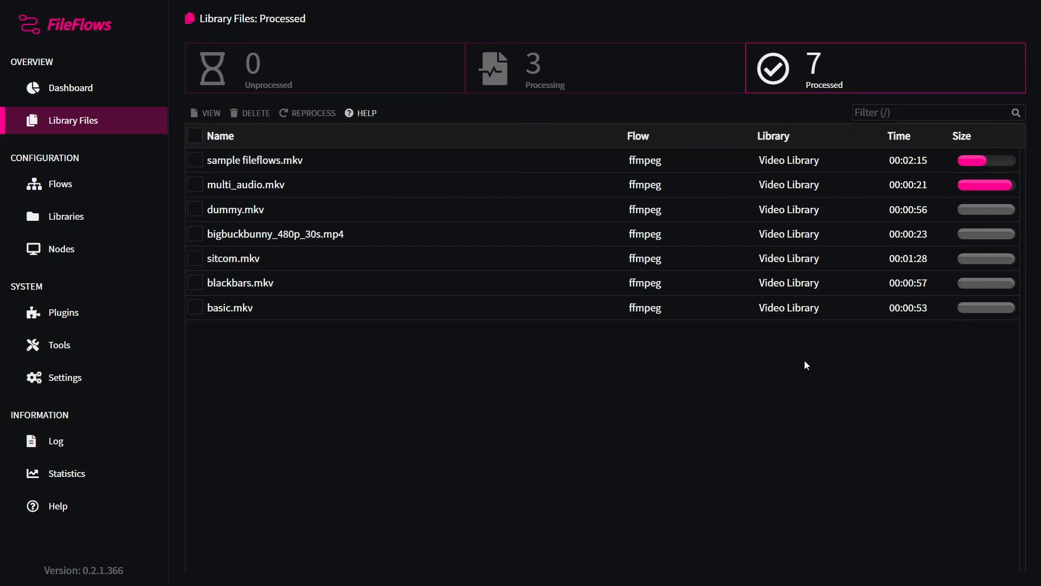
drag(83, 570, 112, 570)
click(503, 467)
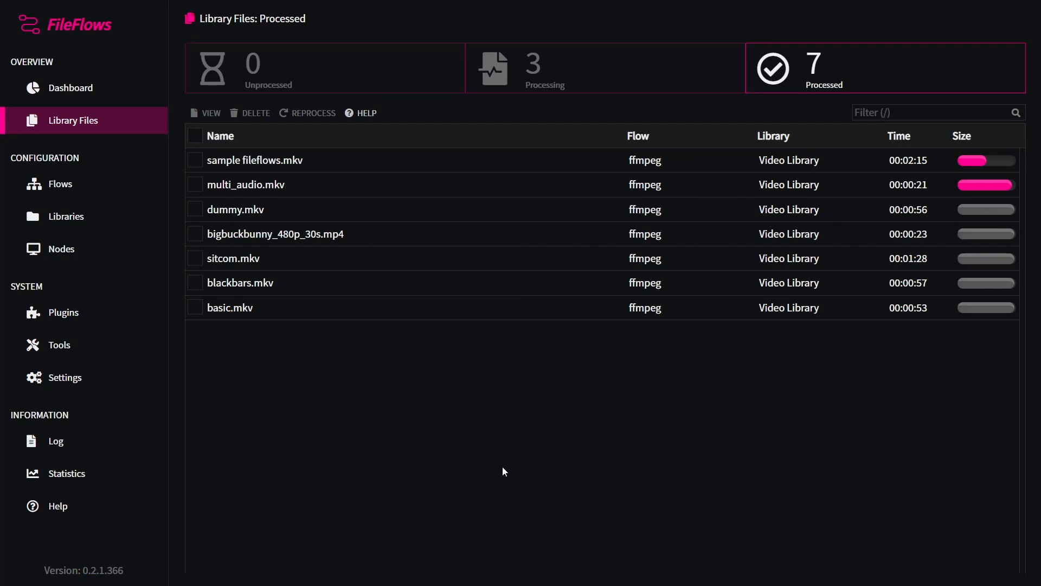